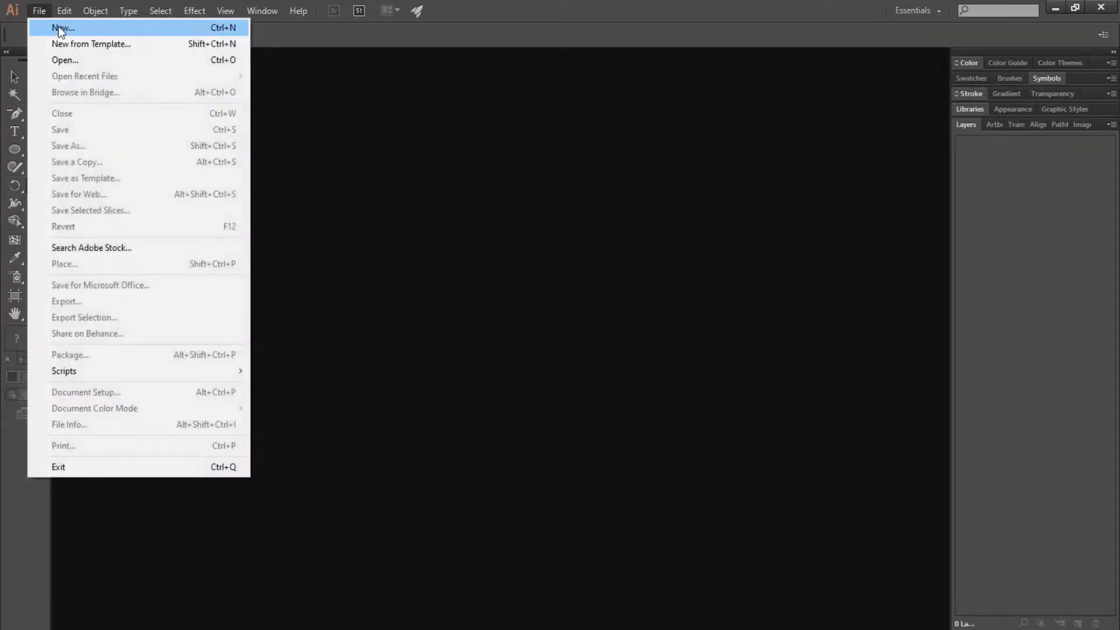
Step: Create a new document named Flower with a 1280 × 1280 px artboard
{"action": "left_click", "coordinate": [59, 26]}
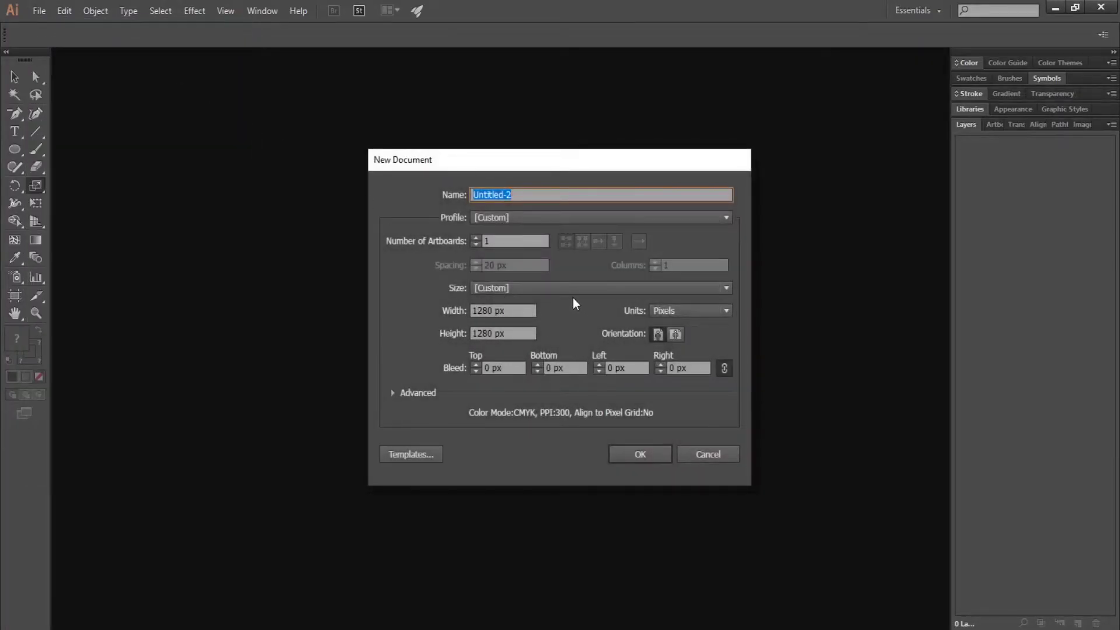
{"action": "type", "text": "Flower"}
{"action": "left_click", "coordinate": [645, 453]}
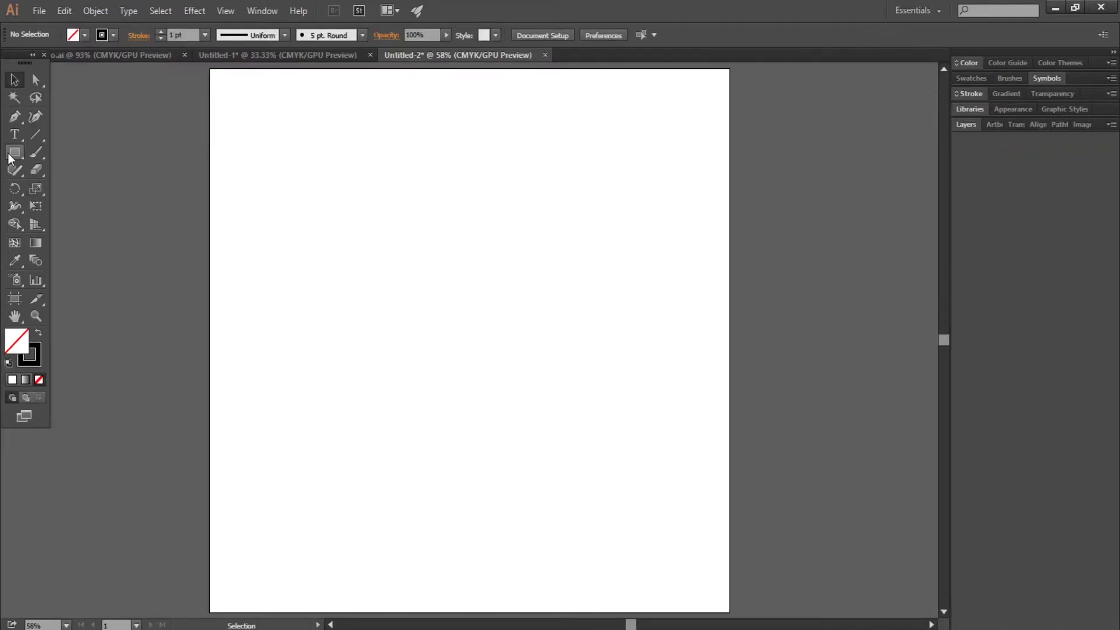
Step: Draw a small square near the page centre and duplicate it directly below
{"action": "left_click", "coordinate": [14, 152]}
{"action": "left_click_drag", "start_coordinate": [496, 300], "coordinate": [537, 348]}
{"action": "key", "text": "v"}
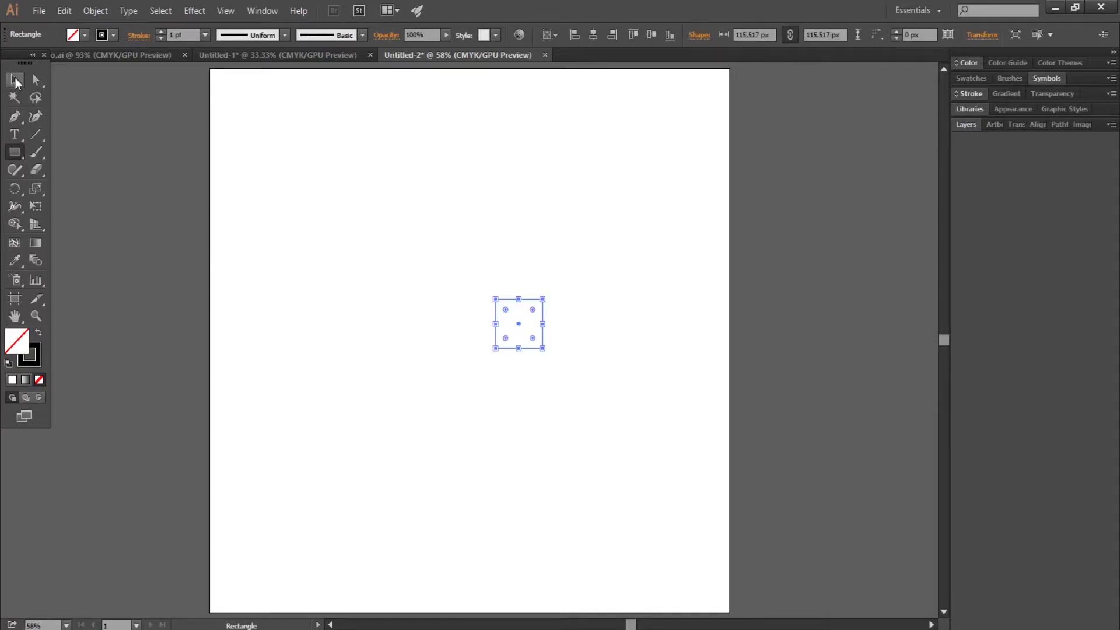
{"action": "left_click", "coordinate": [342, 344]}
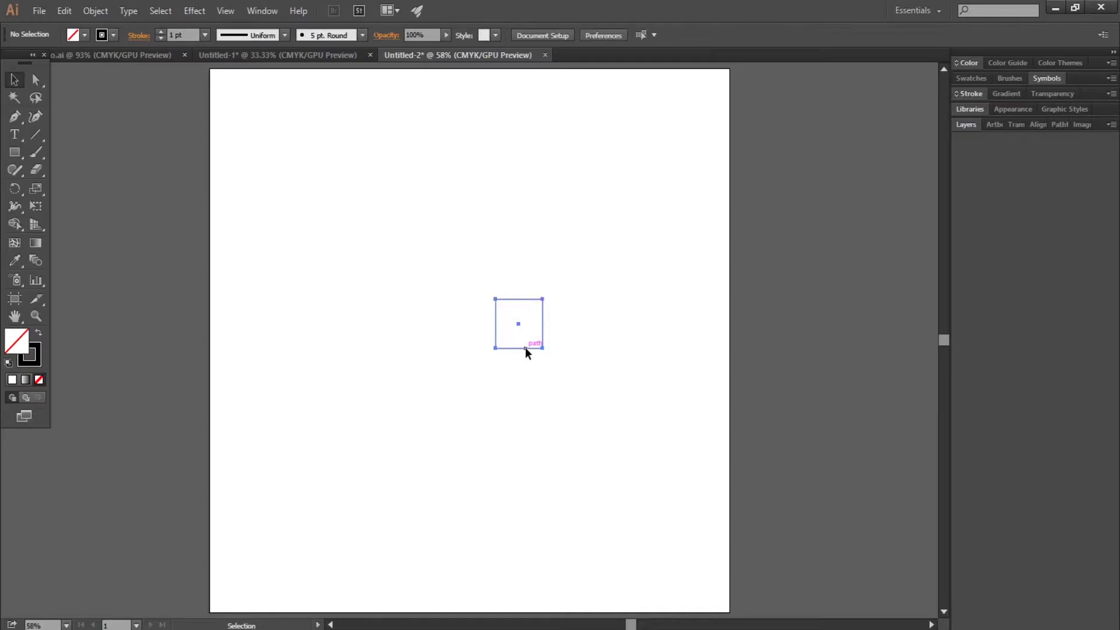
{"action": "left_click_drag", "start_coordinate": [525, 347], "coordinate": [527, 394]}
{"action": "left_click", "coordinate": [598, 378]}
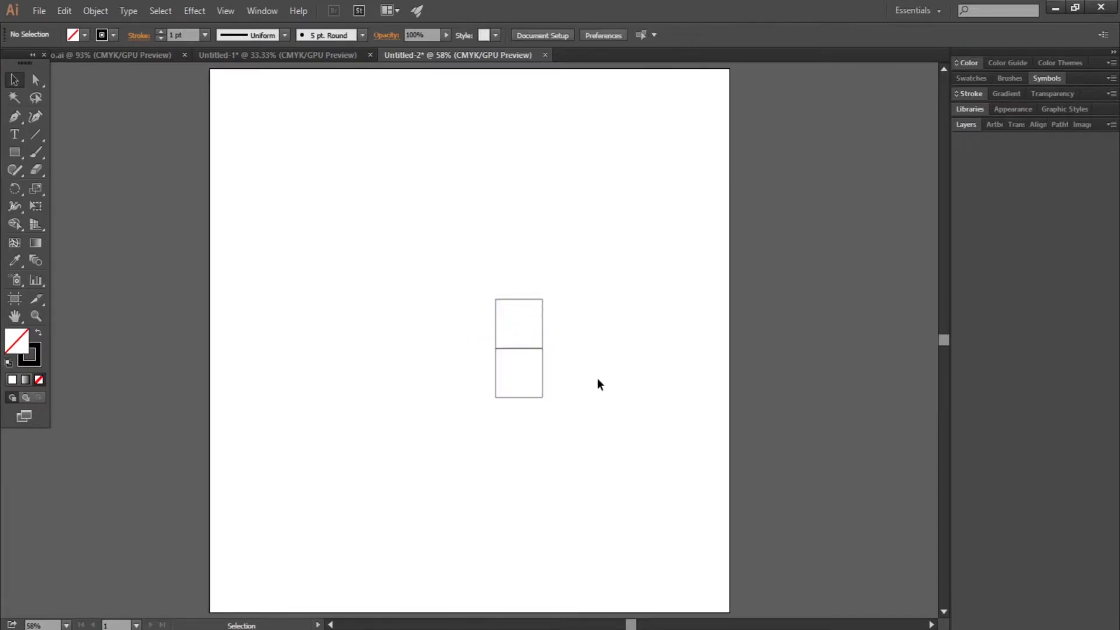
Step: Add a larger square beside the pair, rotate all three 90° and shift them right
{"action": "left_click", "coordinate": [14, 153]}
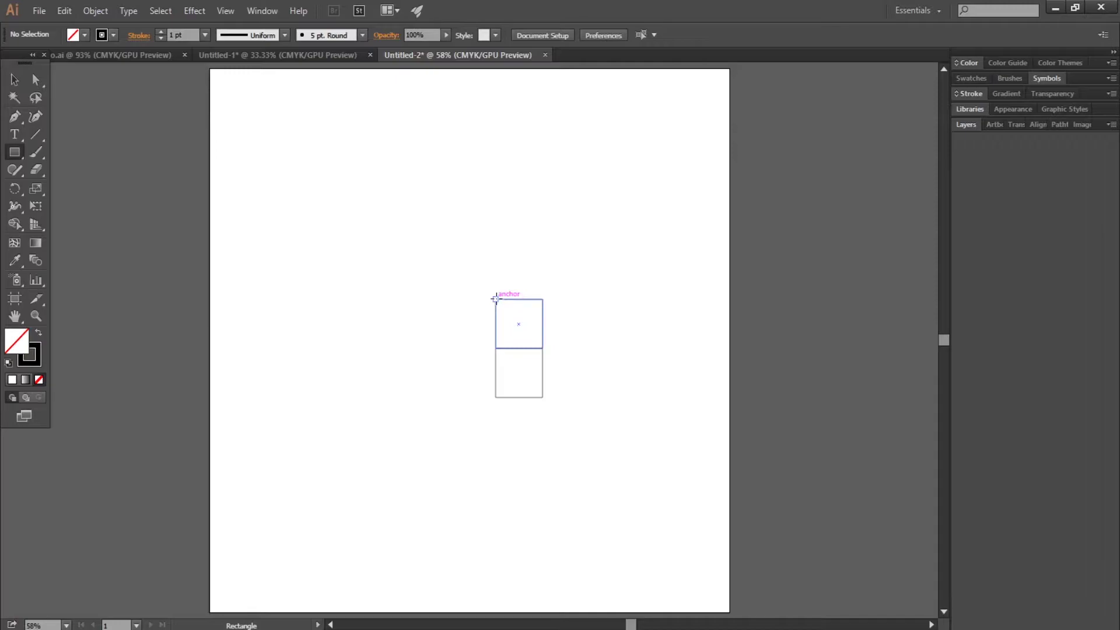
{"action": "left_click_drag", "start_coordinate": [495, 300], "coordinate": [402, 397]}
{"action": "key", "text": "v"}
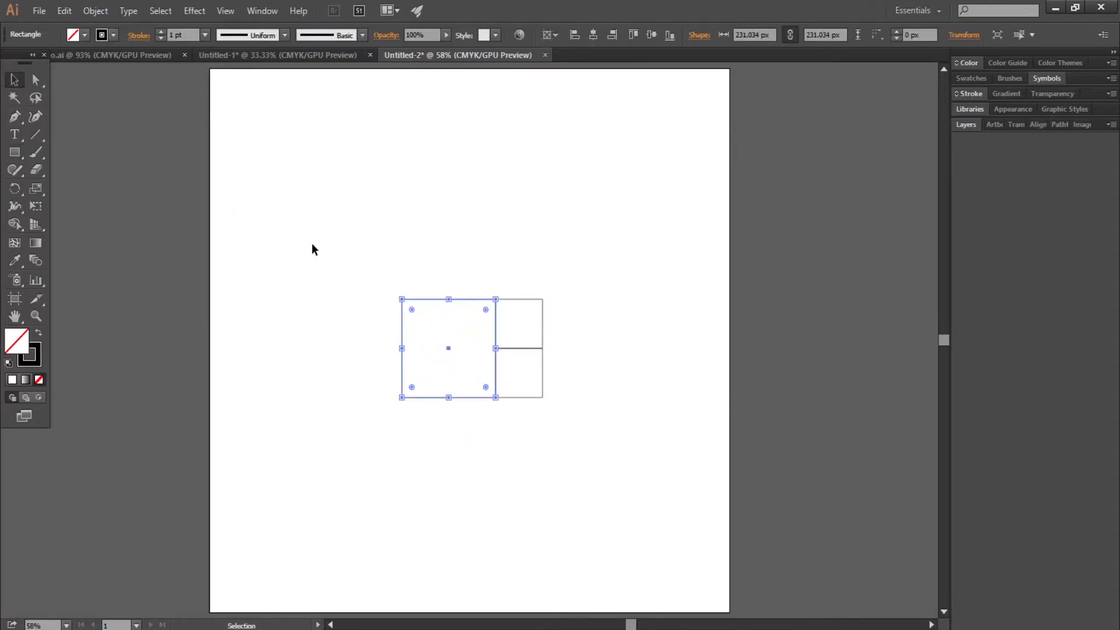
{"action": "left_click_drag", "start_coordinate": [319, 258], "coordinate": [633, 456]}
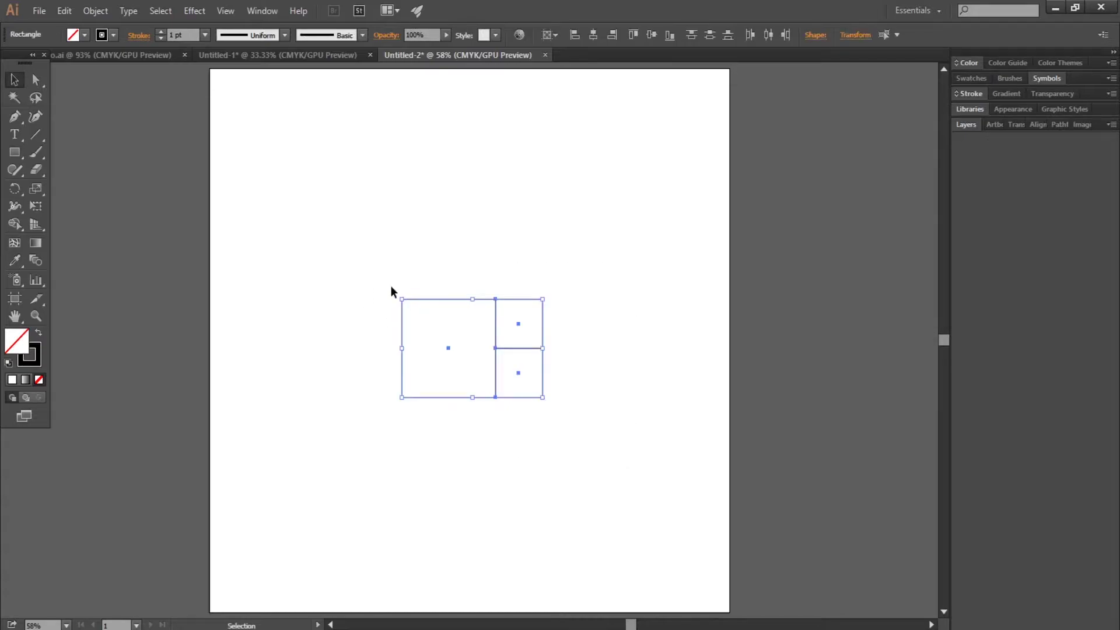
{"action": "left_click_drag", "start_coordinate": [394, 297], "coordinate": [515, 268]}
{"action": "left_click", "coordinate": [565, 310]}
{"action": "left_click_drag", "start_coordinate": [416, 257], "coordinate": [599, 426]}
Step: Add a 345 px square left of the group, rotate all four 90° clockwise, and move them right
{"action": "left_click", "coordinate": [482, 305]}
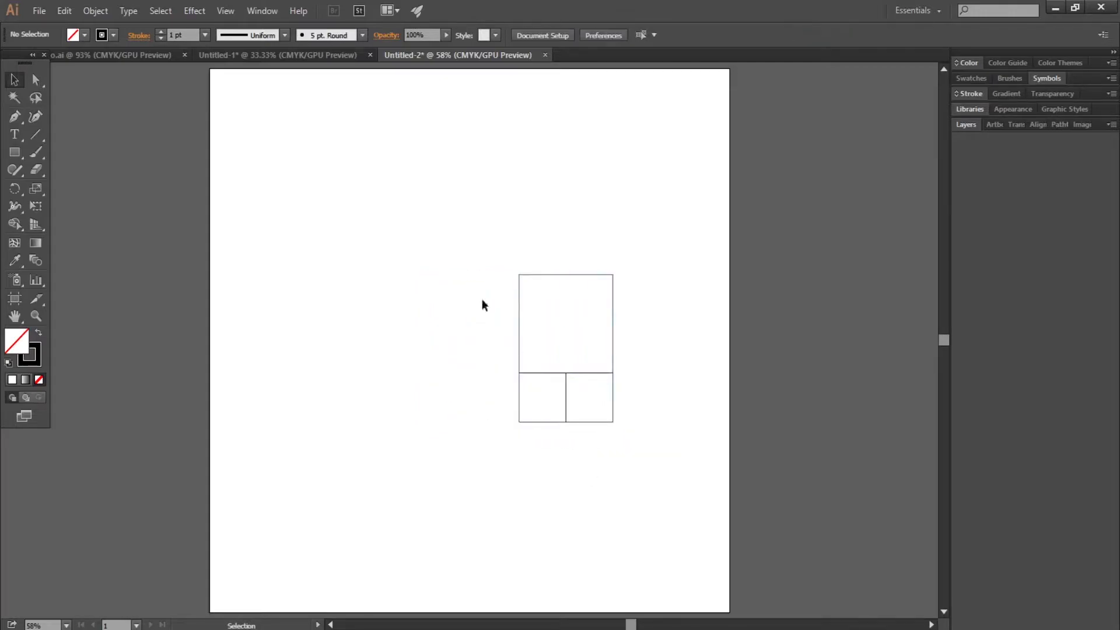
{"action": "left_click", "coordinate": [18, 151]}
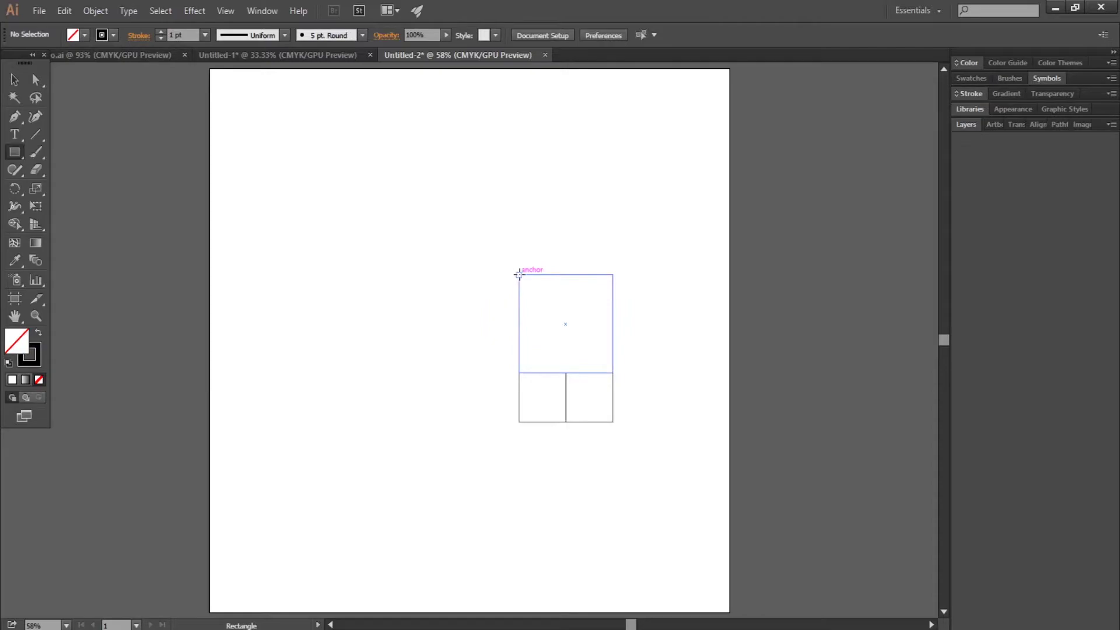
{"action": "left_click_drag", "start_coordinate": [518, 274], "coordinate": [380, 382]}
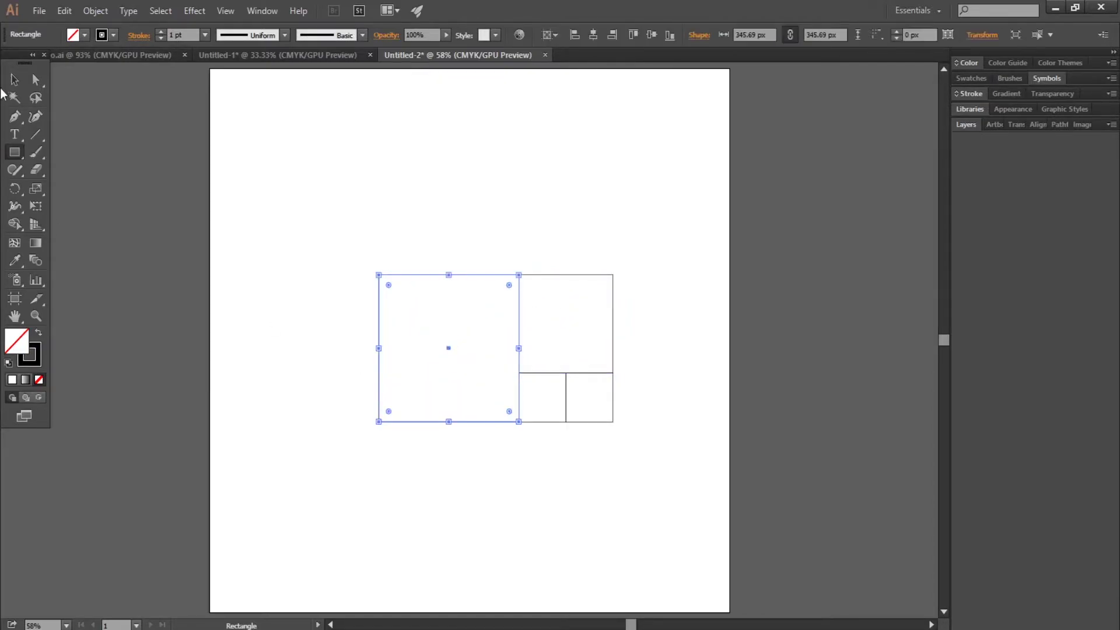
{"action": "left_click", "coordinate": [14, 79]}
{"action": "left_click", "coordinate": [330, 234]}
{"action": "left_click_drag", "start_coordinate": [330, 228], "coordinate": [740, 488]}
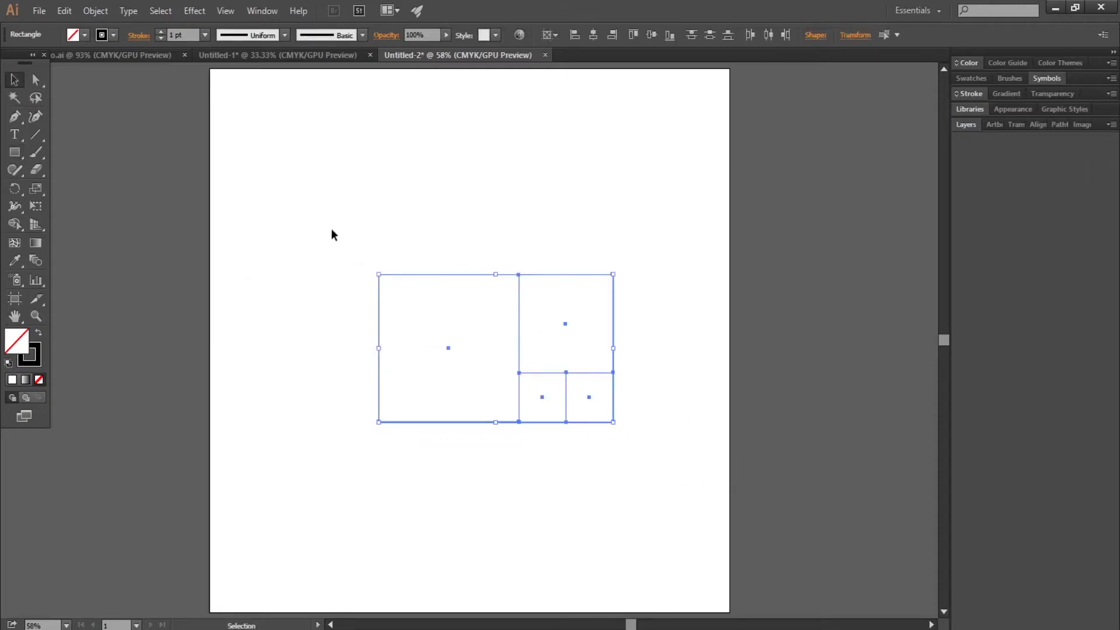
{"action": "left_click_drag", "start_coordinate": [400, 255], "coordinate": [565, 228]}
{"action": "left_click_drag", "start_coordinate": [527, 377], "coordinate": [647, 378]}
Step: Add a larger square, rotate and shrink the five-square group, then draw a 553 px square beside it
{"action": "left_click", "coordinate": [553, 530]}
{"action": "left_click", "coordinate": [15, 151]}
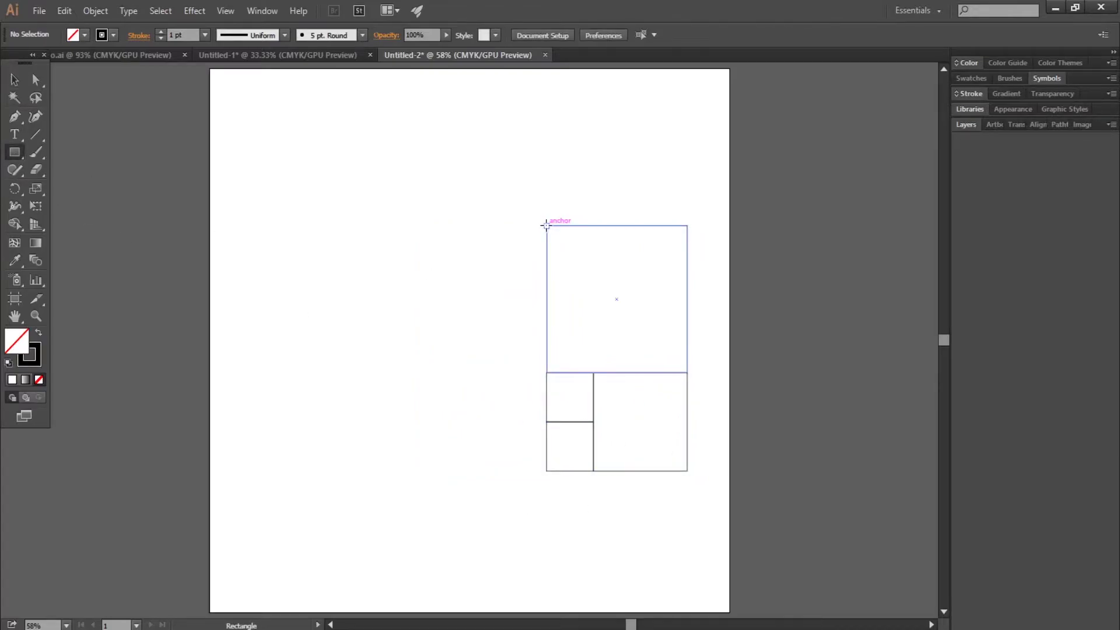
{"action": "left_click_drag", "start_coordinate": [546, 225], "coordinate": [312, 415]}
{"action": "left_click", "coordinate": [15, 80]}
{"action": "left_click", "coordinate": [222, 178]}
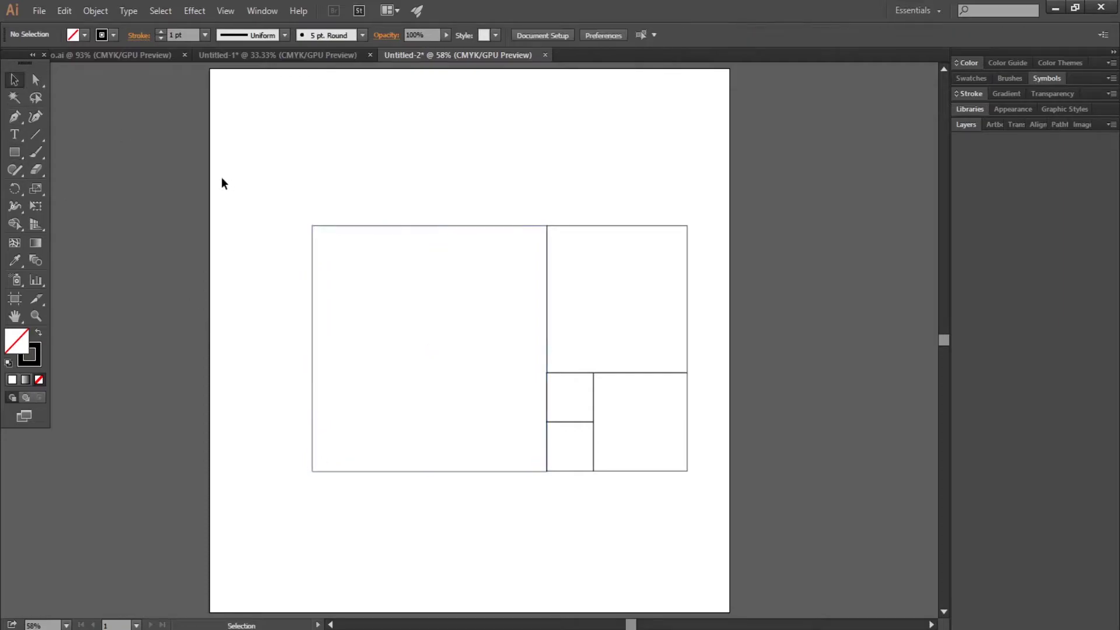
{"action": "mouse_move", "coordinate": [222, 178]}
{"action": "left_mouse_down"}
{"action": "mouse_move", "coordinate": [492, 407]}
{"action": "mouse_move", "coordinate": [542, 420]}
{"action": "left_mouse_up"}
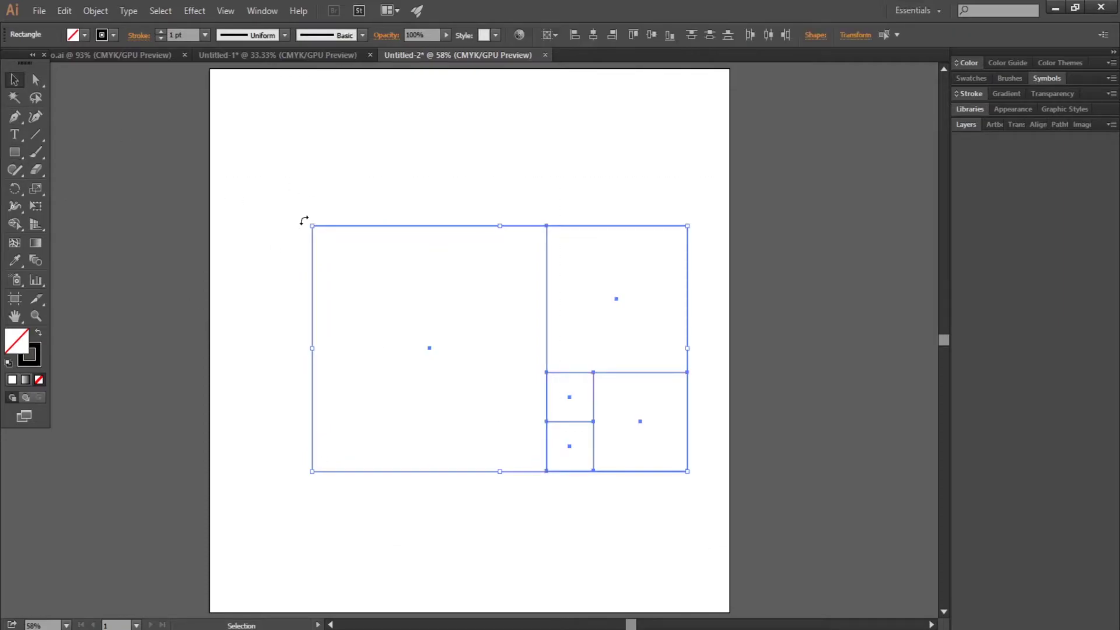
{"action": "left_click_drag", "start_coordinate": [303, 221], "coordinate": [560, 175]}
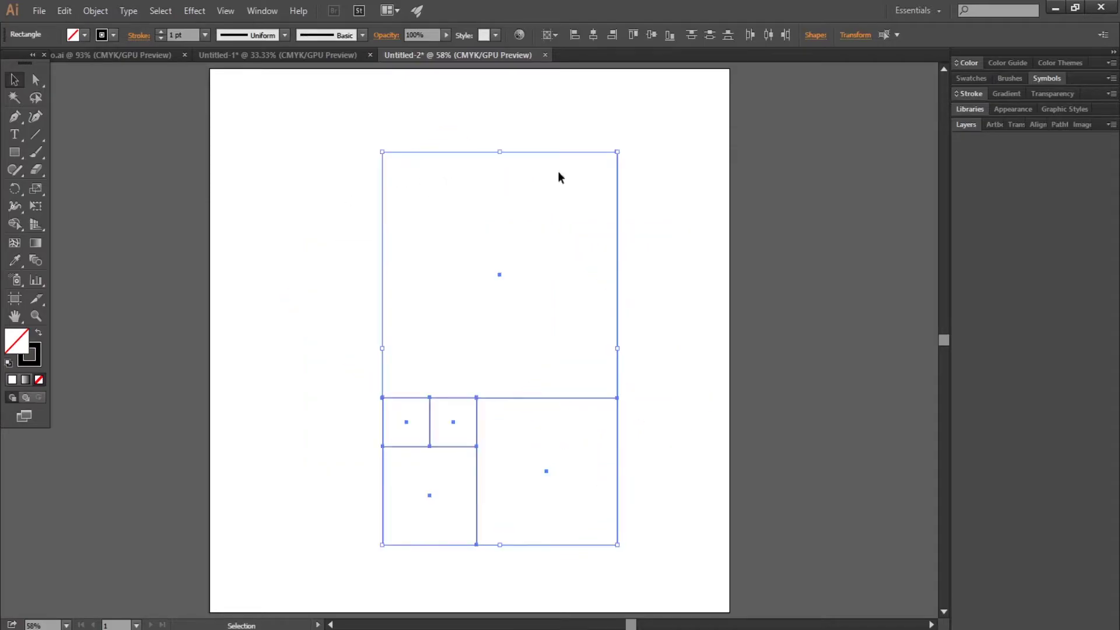
{"action": "left_click_drag", "start_coordinate": [617, 544], "coordinate": [623, 467]}
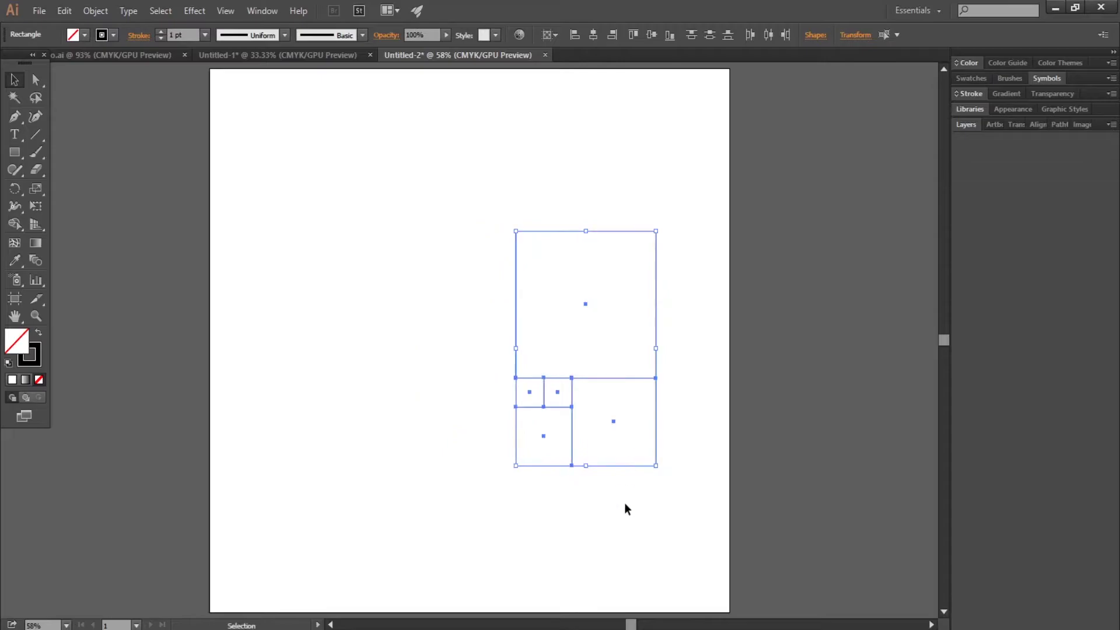
{"action": "left_click", "coordinate": [624, 502]}
{"action": "left_click", "coordinate": [15, 152]}
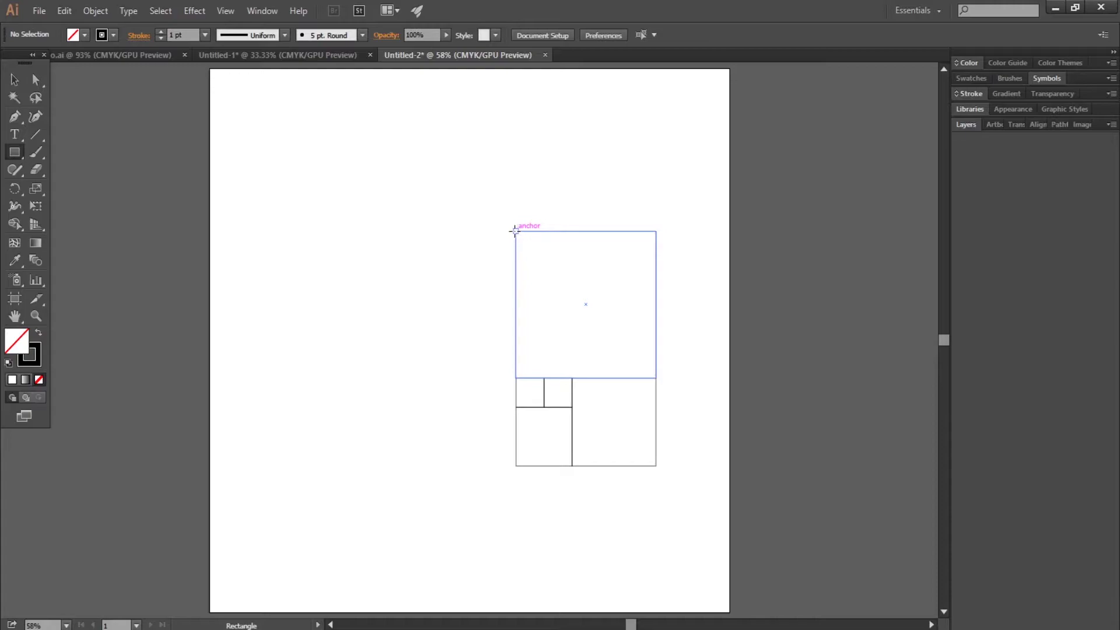
{"action": "left_click_drag", "start_coordinate": [514, 231], "coordinate": [291, 360]}
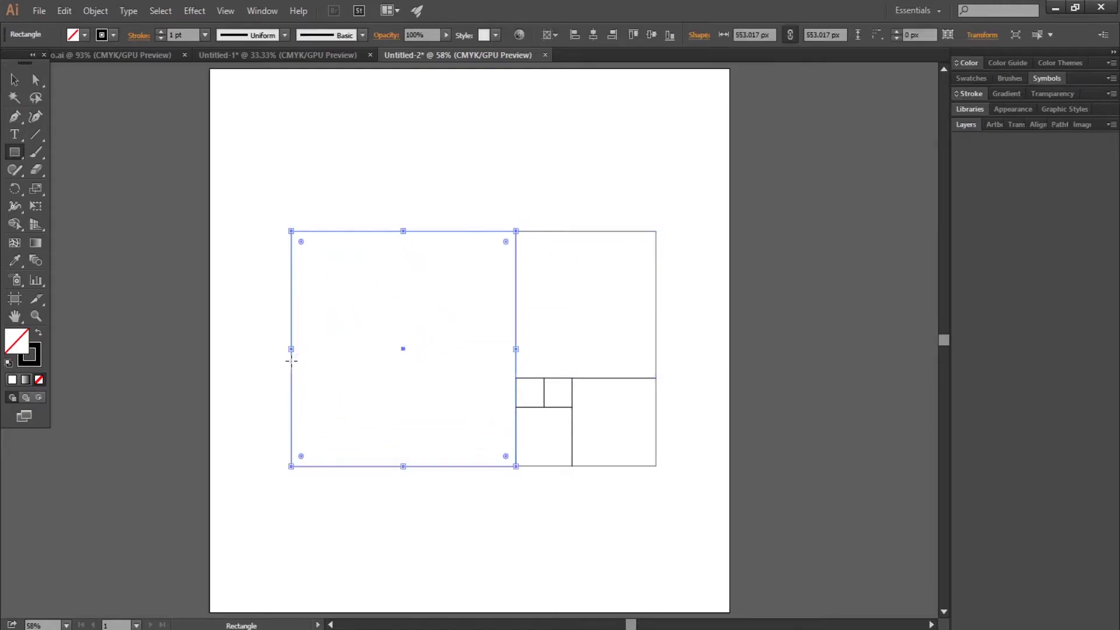
Step: Draw inscribed circles in the largest, upper-right and lower-right squares
{"action": "left_click", "coordinate": [15, 80]}
{"action": "key", "text": "ctrl+shift+a"}
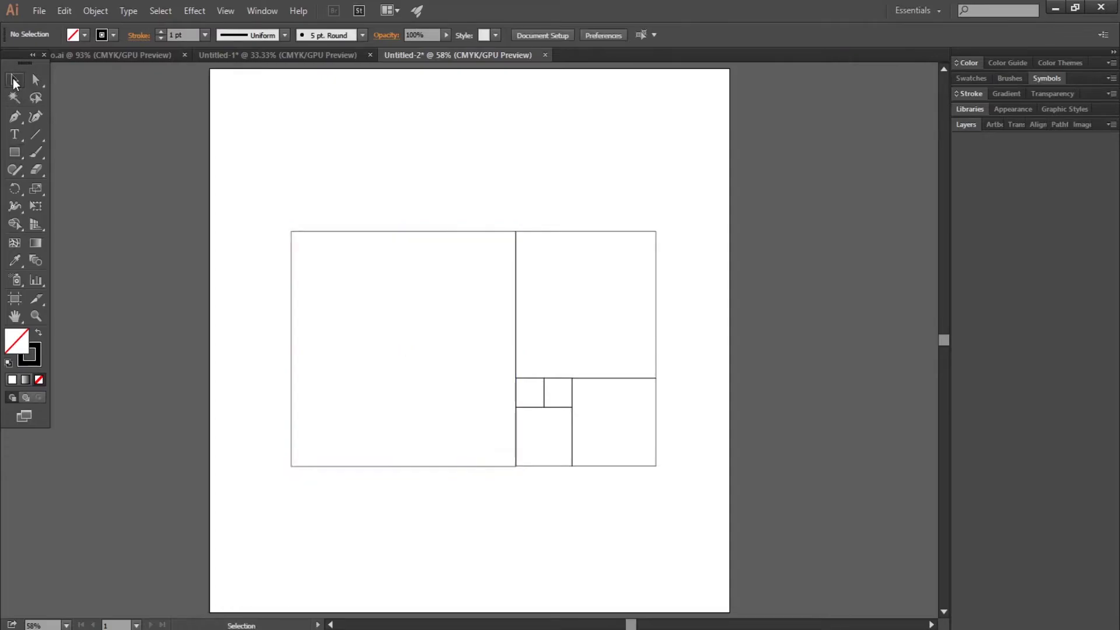
{"action": "left_click", "coordinate": [15, 152]}
{"action": "left_click_drag", "start_coordinate": [16, 153], "coordinate": [67, 185]}
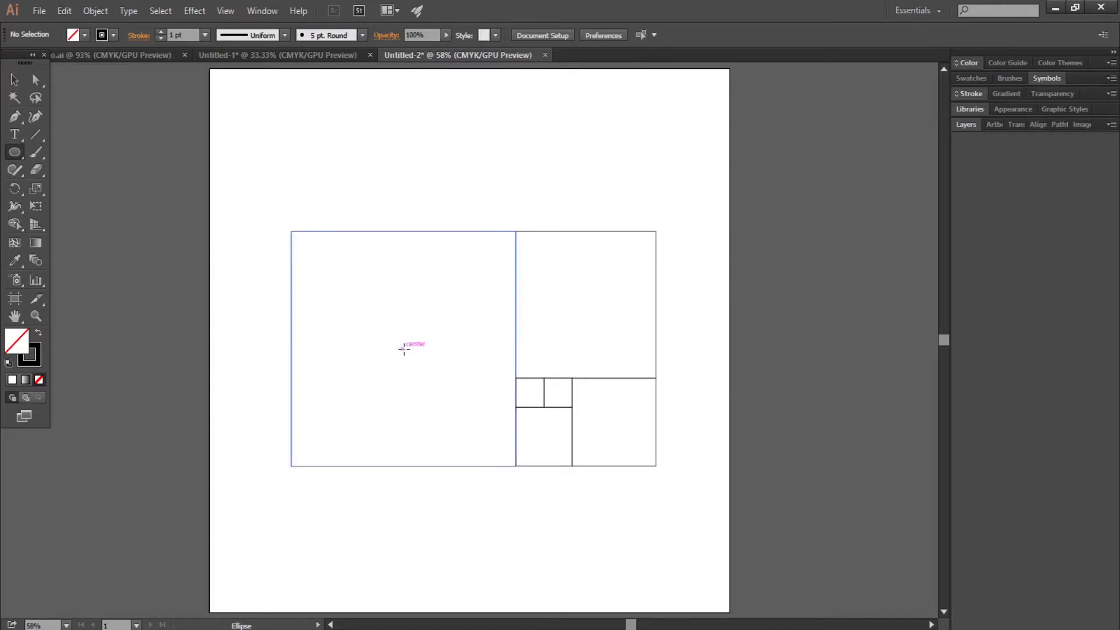
{"action": "left_click_drag", "start_coordinate": [403, 349], "coordinate": [502, 465]}
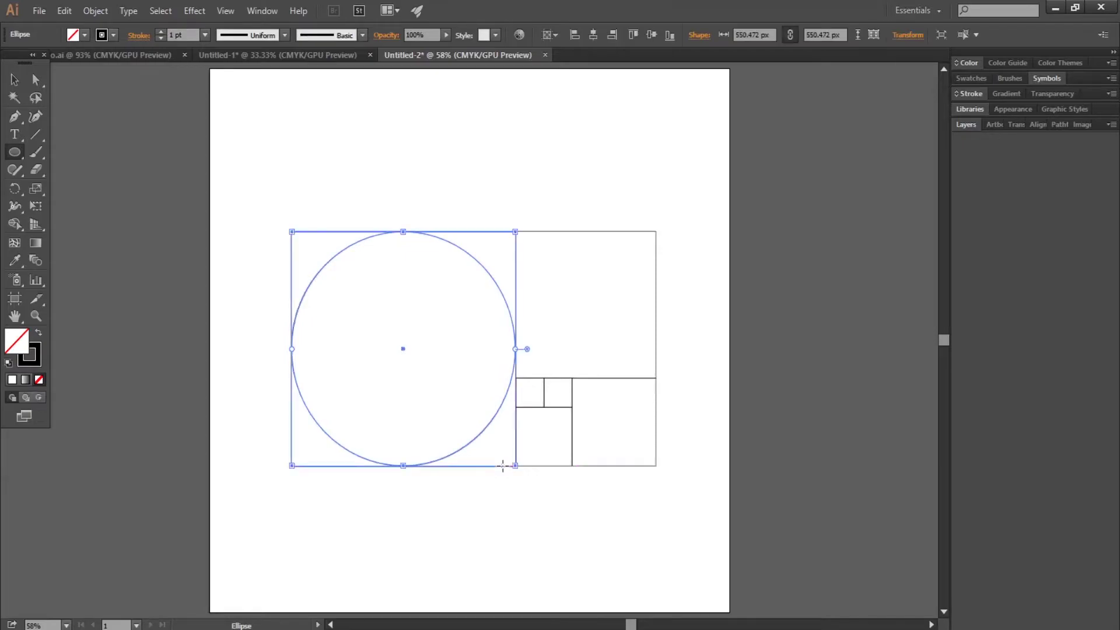
{"action": "left_click", "coordinate": [589, 306], "text": "ctrl"}
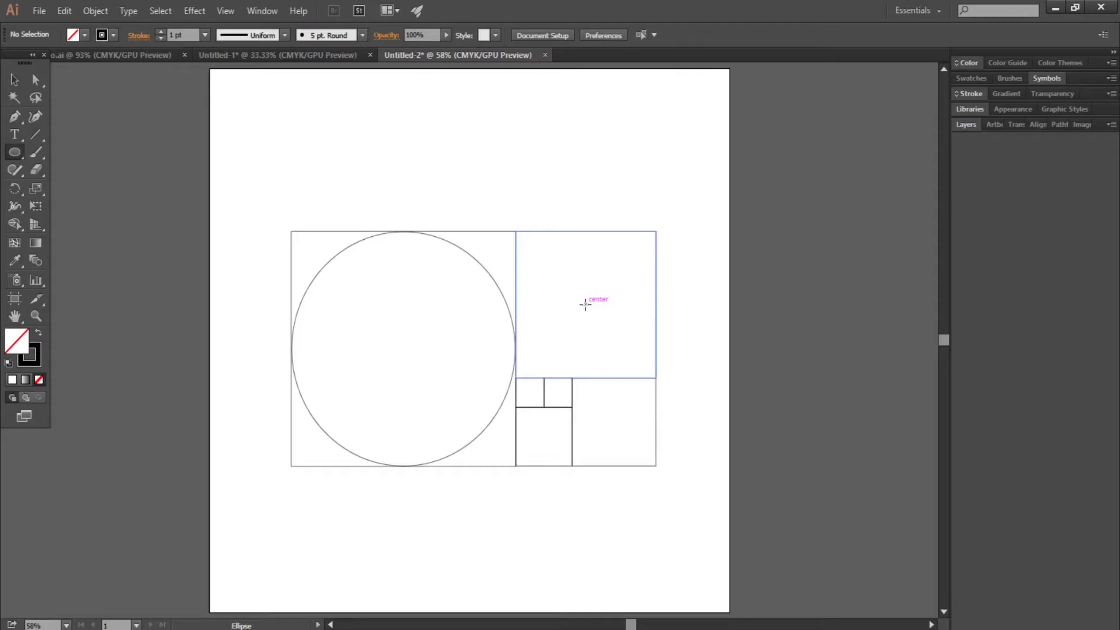
{"action": "left_click_drag", "start_coordinate": [586, 303], "coordinate": [630, 378]}
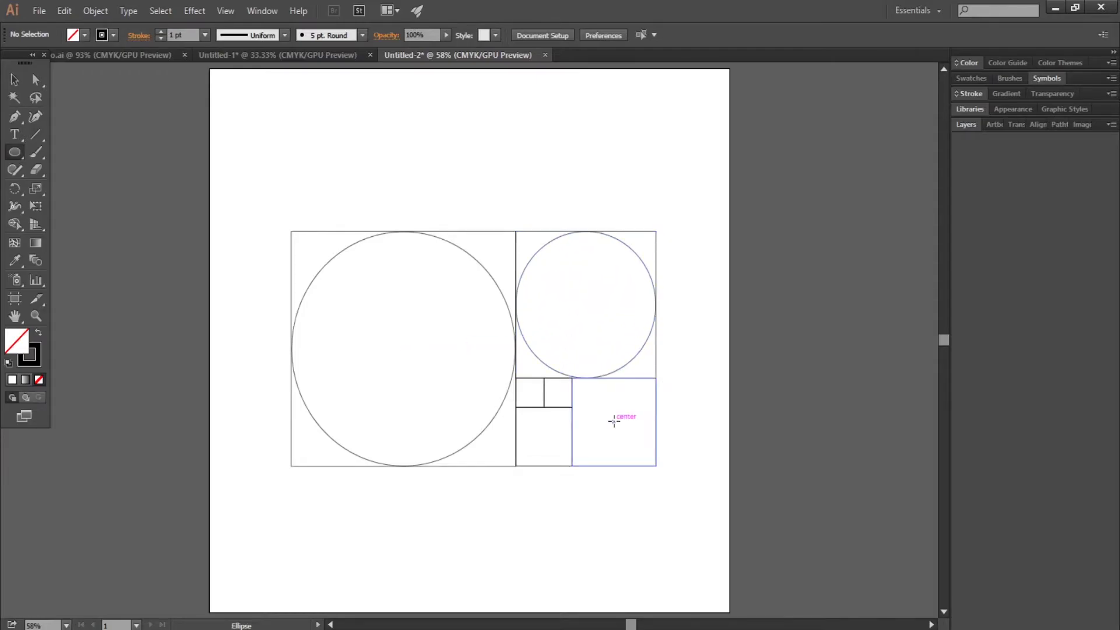
{"action": "left_click_drag", "start_coordinate": [613, 421], "coordinate": [646, 466]}
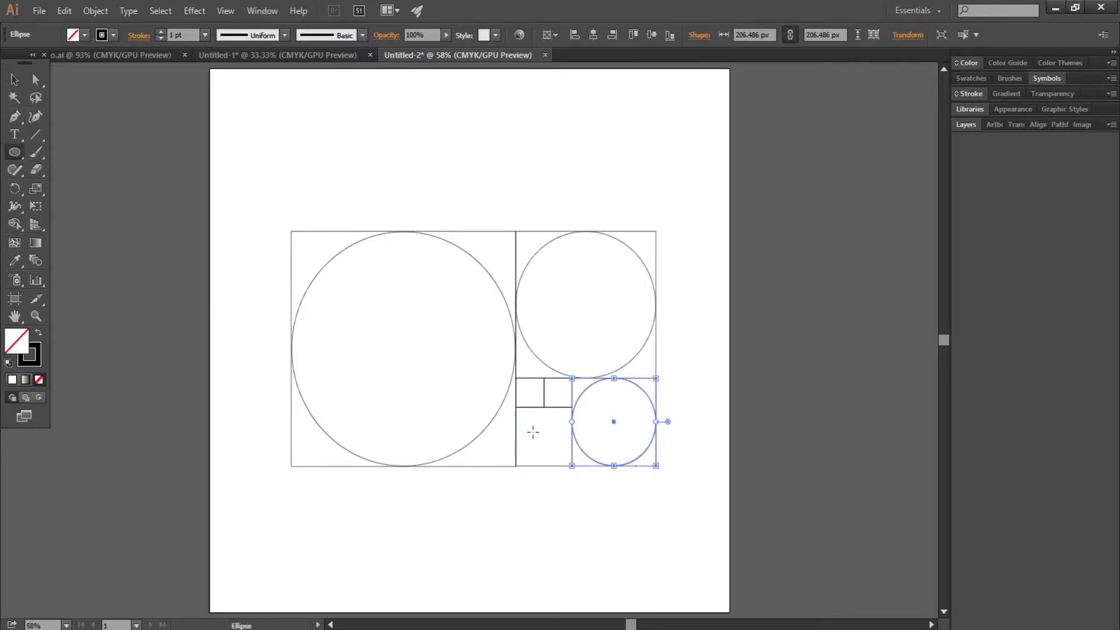
Step: Draw inscribed circles in the three remaining smaller squares, down to the smallest
{"action": "left_click", "coordinate": [398, 180], "text": "ctrl"}
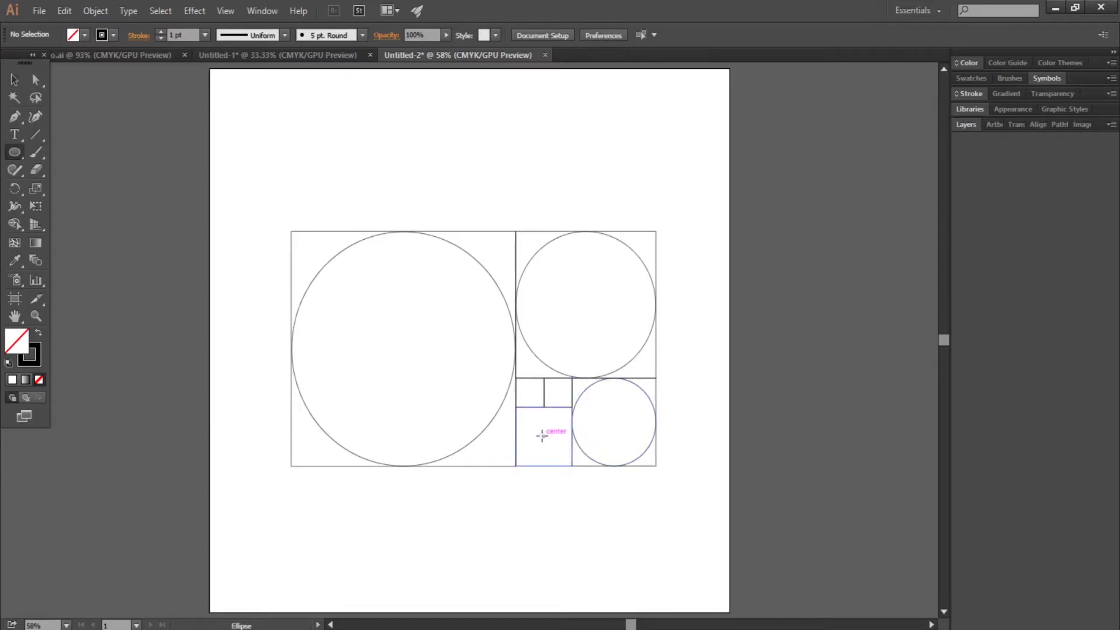
{"action": "left_click_drag", "start_coordinate": [544, 436], "coordinate": [571, 465]}
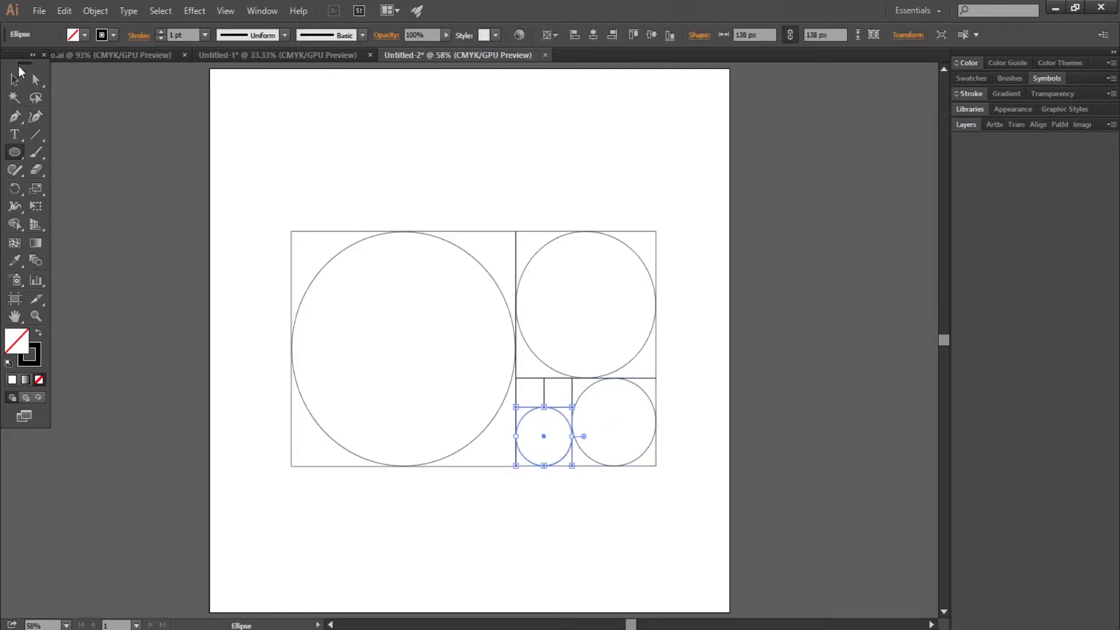
{"action": "left_click", "coordinate": [15, 79]}
{"action": "key", "text": "ctrl+shift+a"}
{"action": "left_click", "coordinate": [14, 152]}
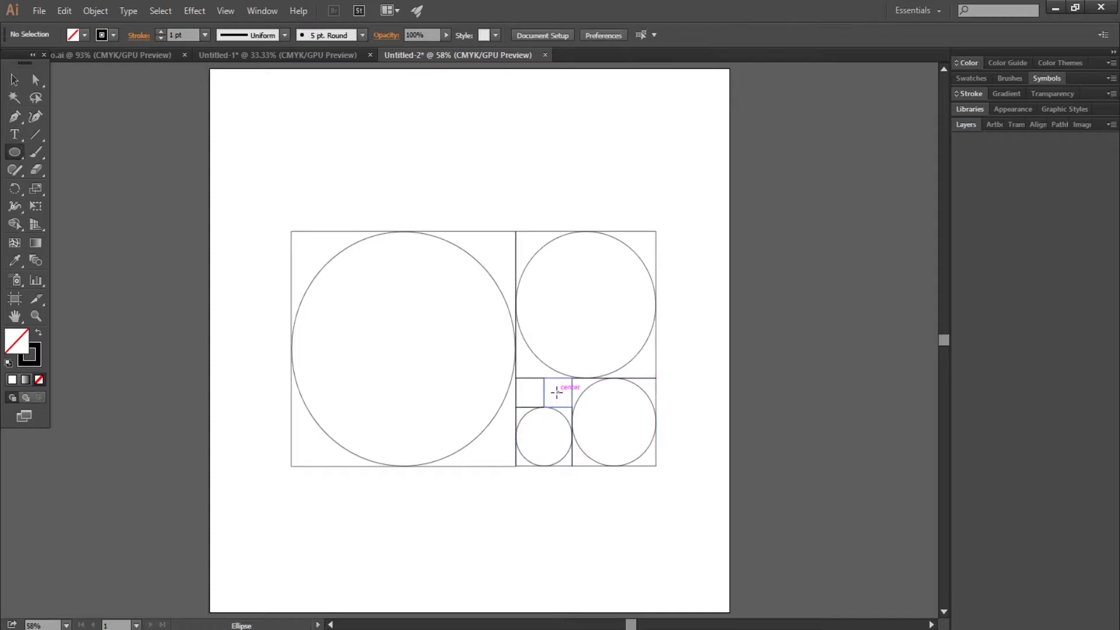
{"action": "left_click_drag", "start_coordinate": [557, 392], "coordinate": [572, 406]}
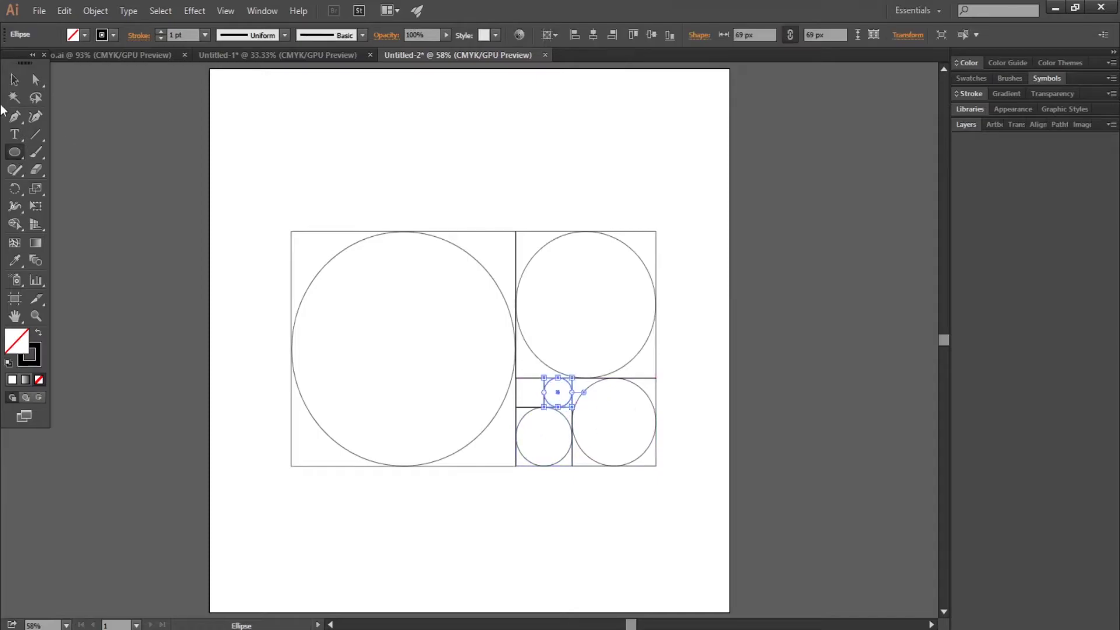
{"action": "left_click", "coordinate": [15, 79]}
{"action": "key", "text": "ctrl+shift+a"}
{"action": "left_click", "coordinate": [14, 152]}
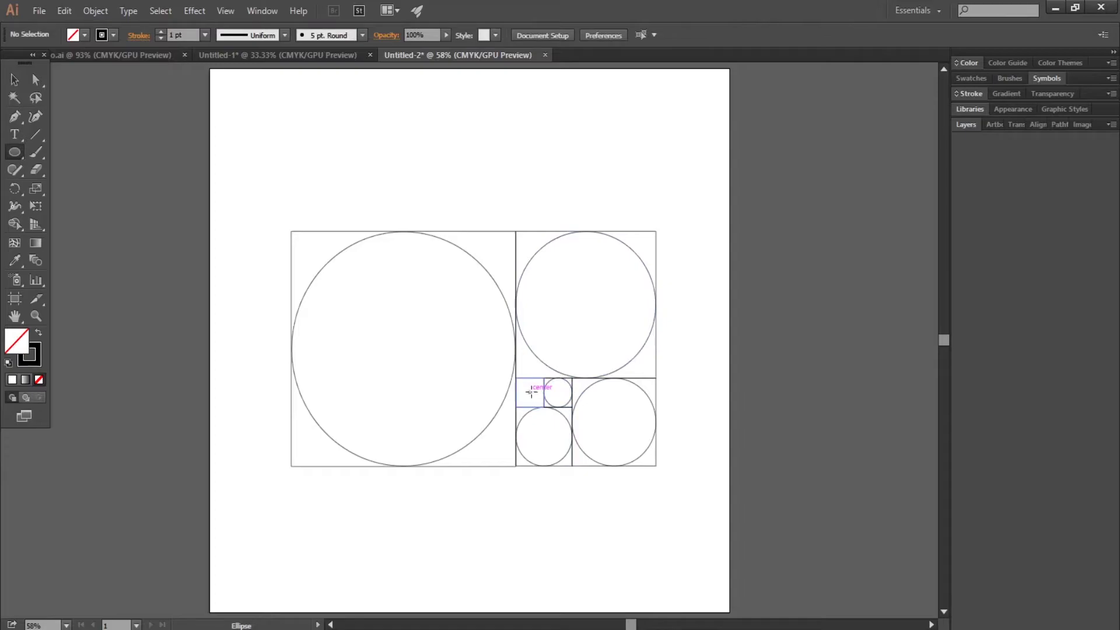
{"action": "left_click_drag", "start_coordinate": [530, 392], "coordinate": [545, 406]}
{"action": "left_click", "coordinate": [15, 79]}
{"action": "left_click", "coordinate": [218, 200]}
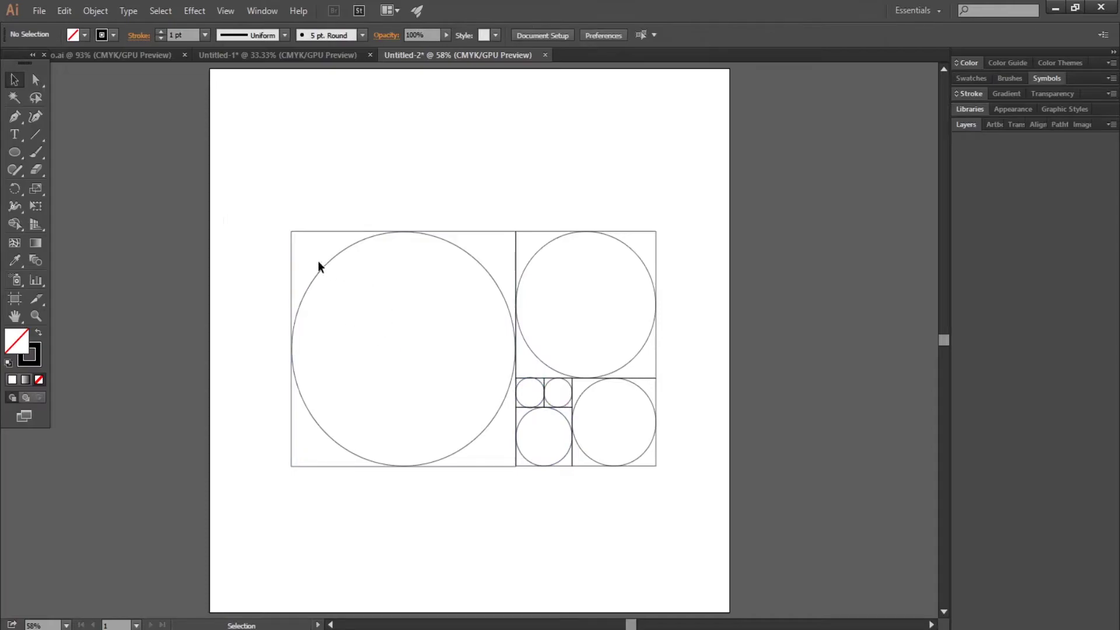
Step: Delete the five grid squares one by one, leaving only the circles
{"action": "left_click", "coordinate": [331, 231]}
{"action": "key", "text": "Delete"}
{"action": "left_click", "coordinate": [542, 232]}
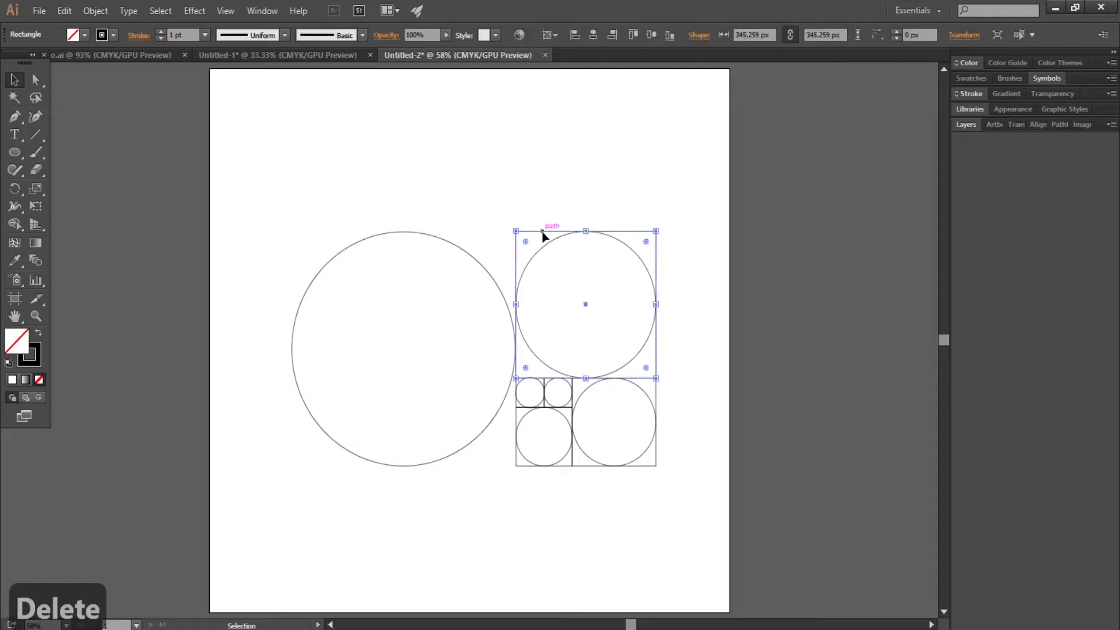
{"action": "key", "text": "Delete"}
{"action": "left_click", "coordinate": [652, 378]}
{"action": "key", "text": "Delete"}
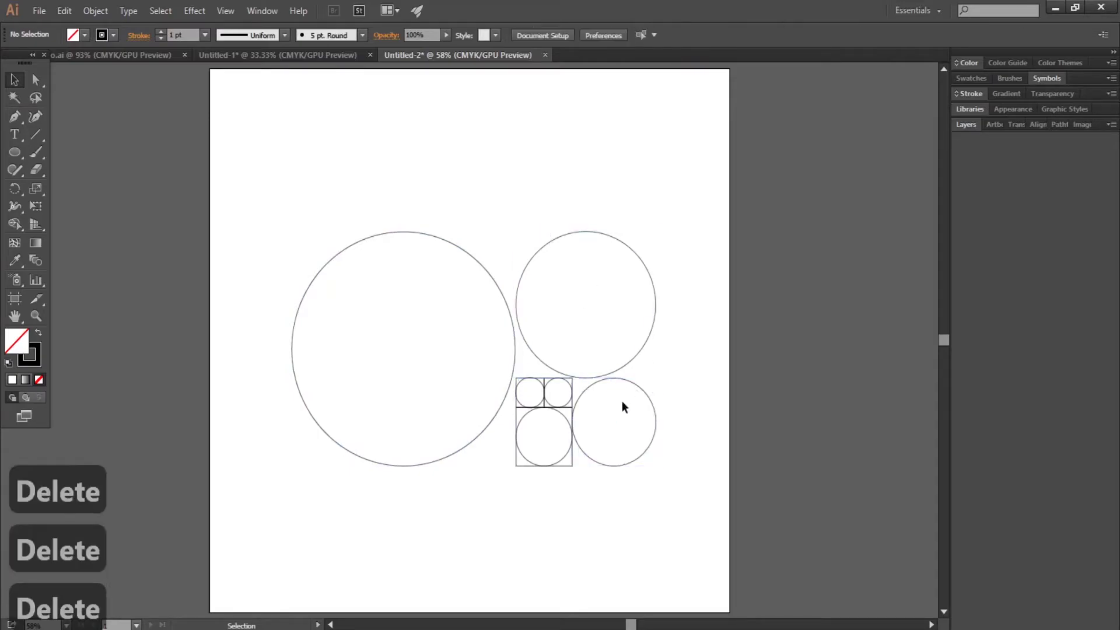
{"action": "left_click", "coordinate": [569, 406]}
{"action": "key", "text": "Delete"}
{"action": "left_click", "coordinate": [543, 377]}
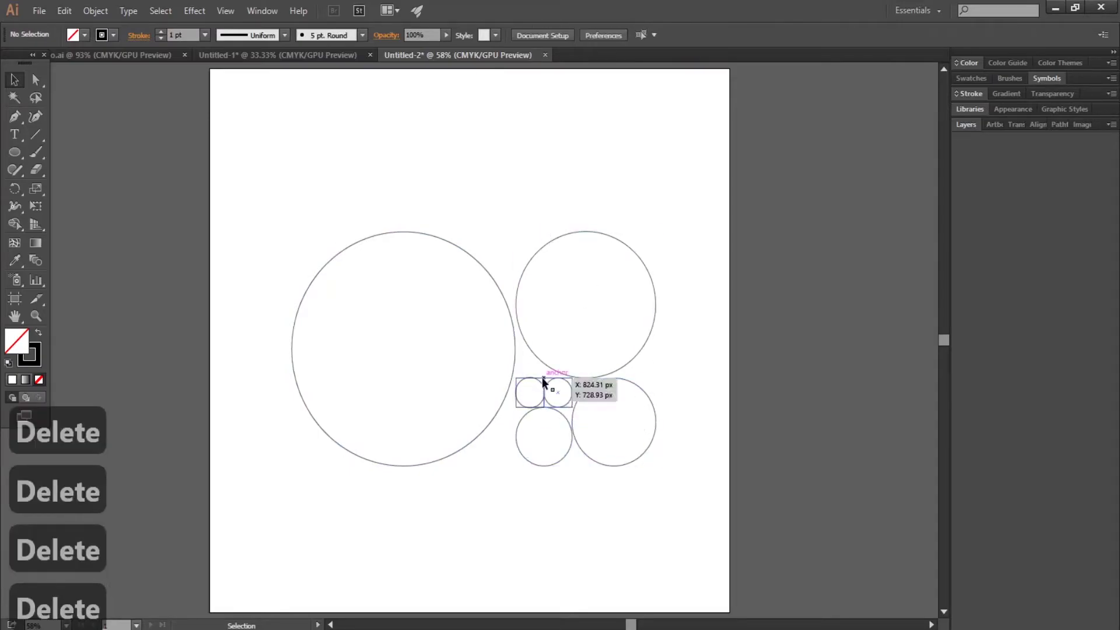
{"action": "key", "text": "Delete"}
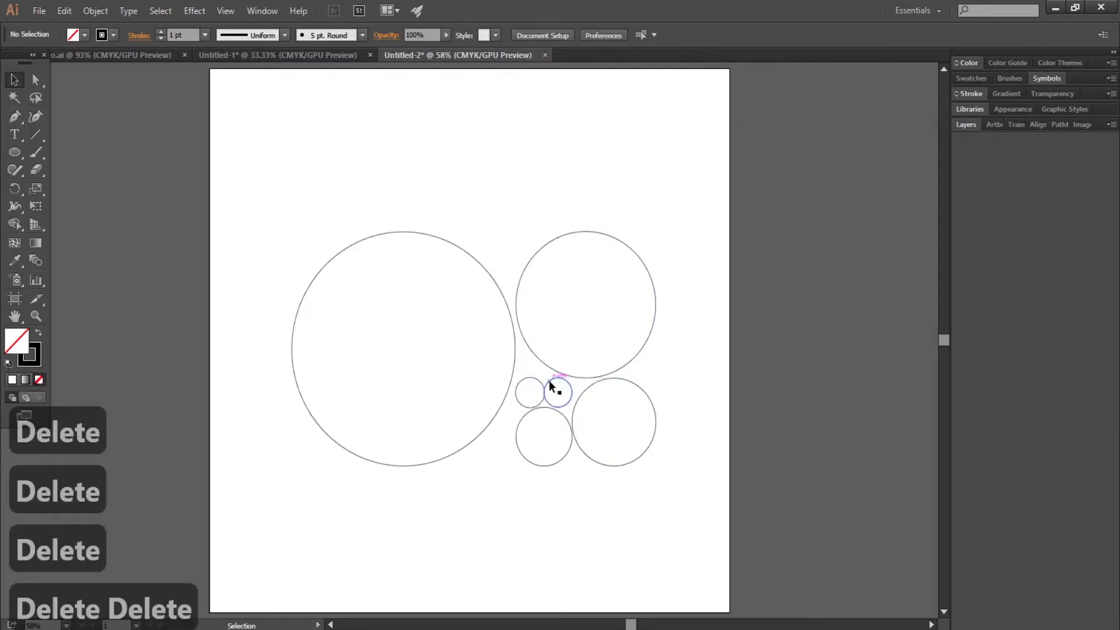
Step: Align all six circles to their selection, centring them horizontally
{"action": "left_click_drag", "start_coordinate": [283, 187], "coordinate": [702, 489]}
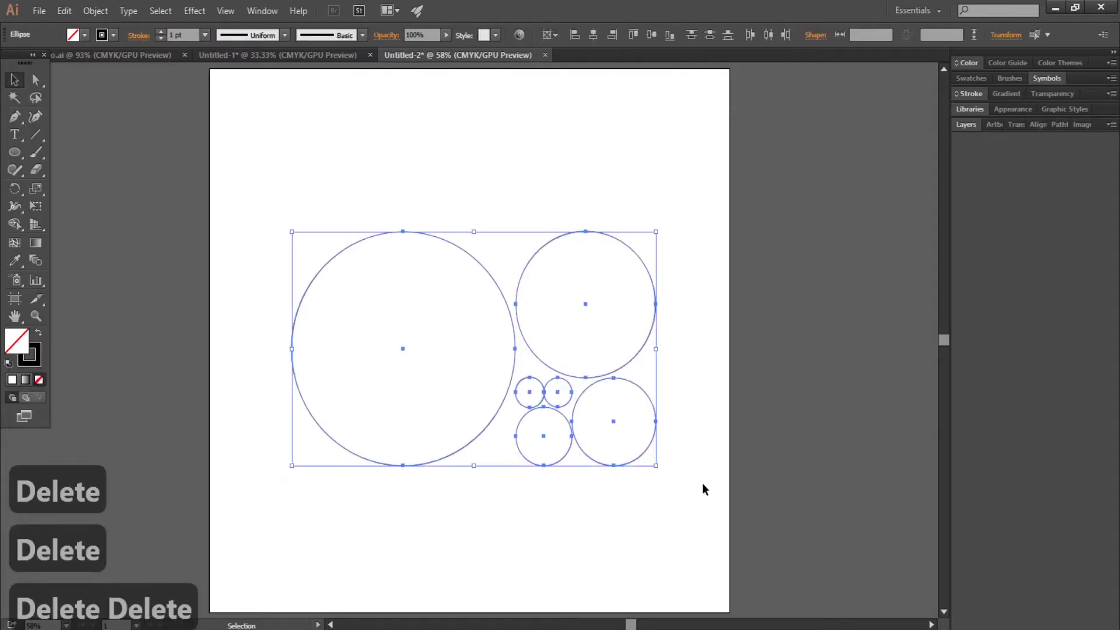
{"action": "left_click", "coordinate": [550, 36]}
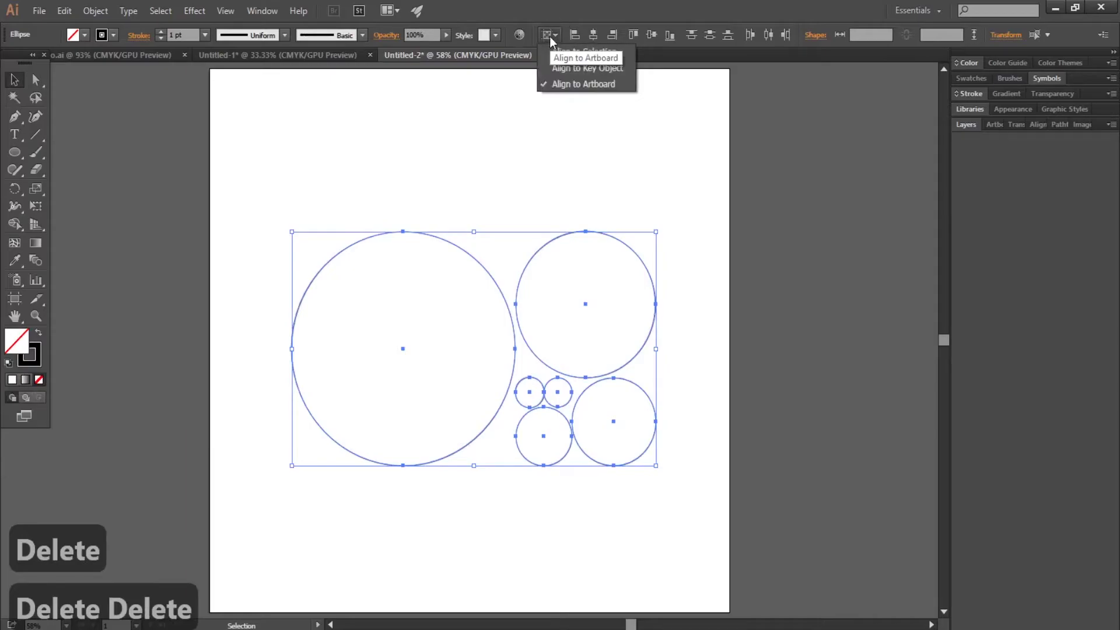
{"action": "left_click", "coordinate": [615, 52]}
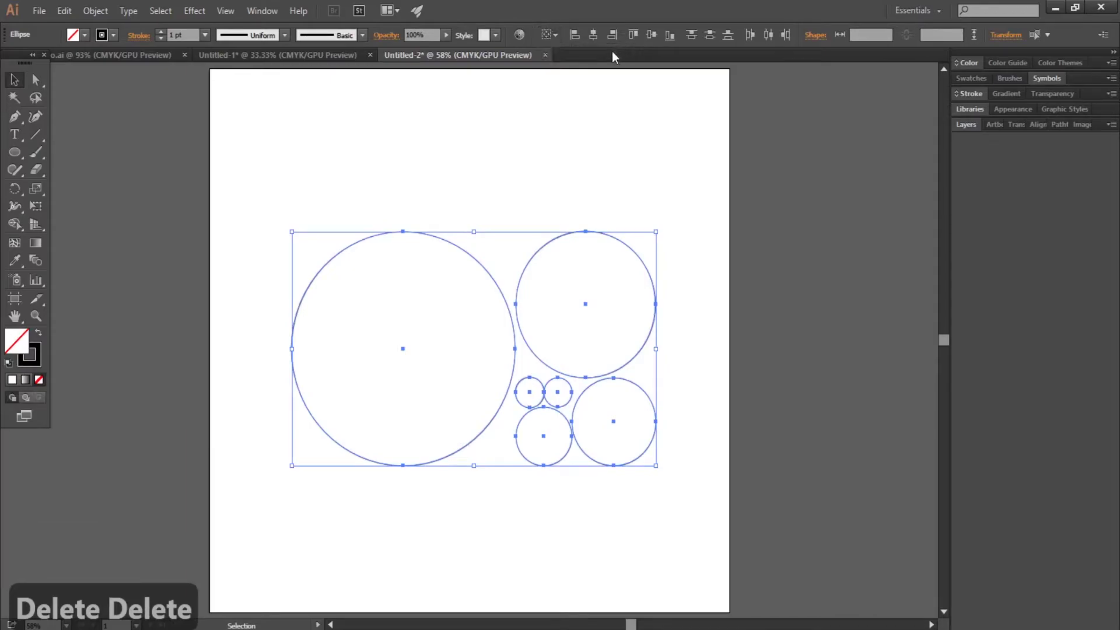
{"action": "left_click", "coordinate": [594, 35]}
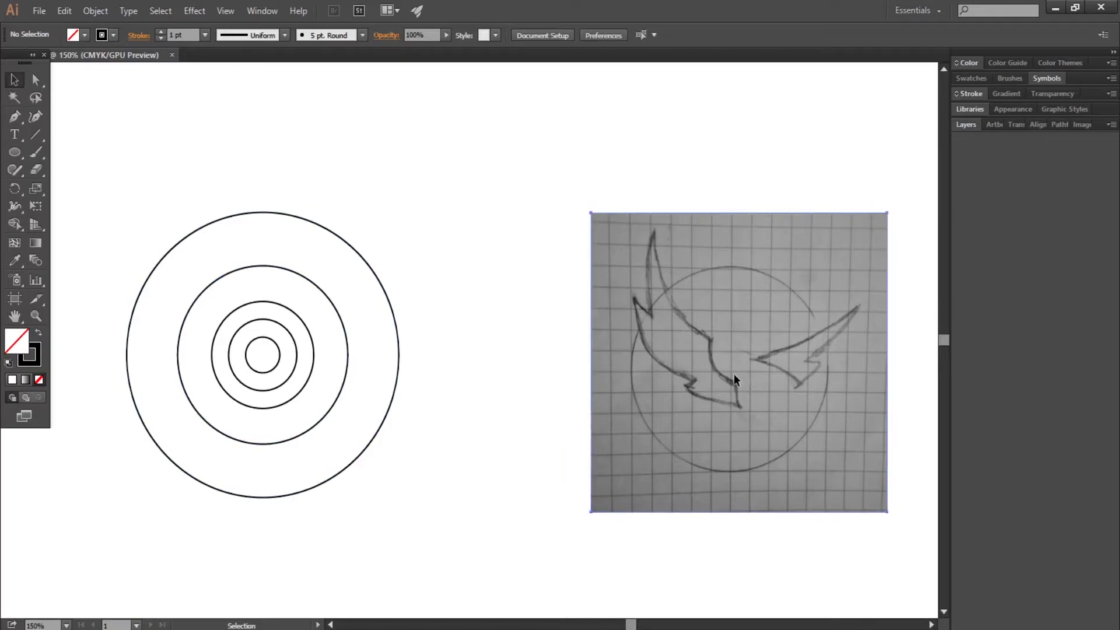
Step: Place the wings sketch behind the concentric circles and move both right together
{"action": "left_click_drag", "start_coordinate": [736, 374], "coordinate": [245, 372]}
{"action": "right_click", "coordinate": [369, 444]}
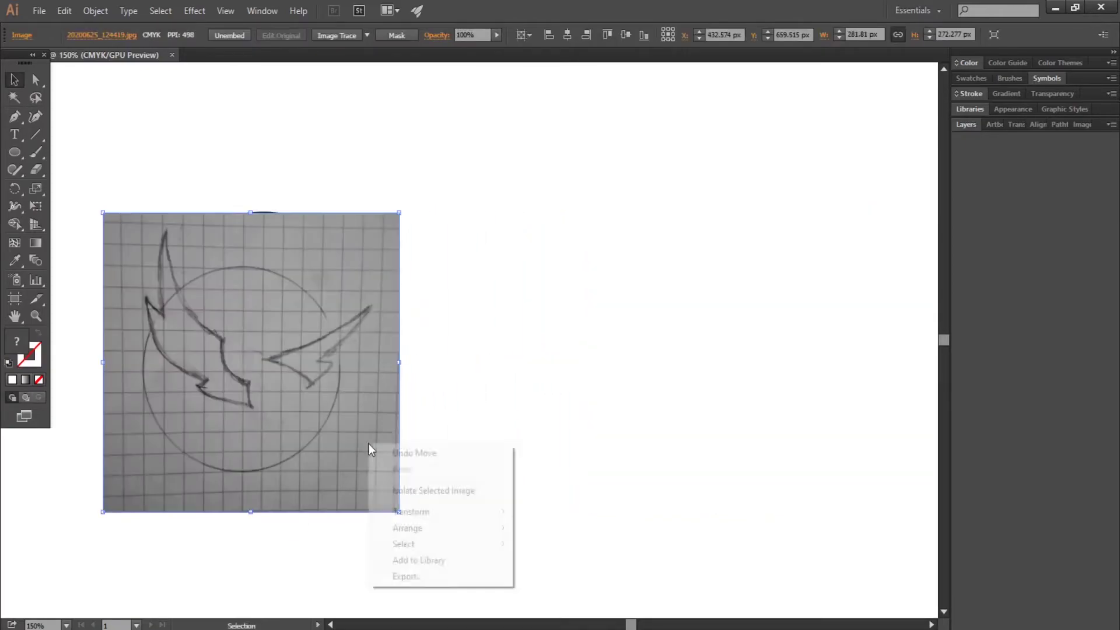
{"action": "mouse_move", "coordinate": [440, 529]}
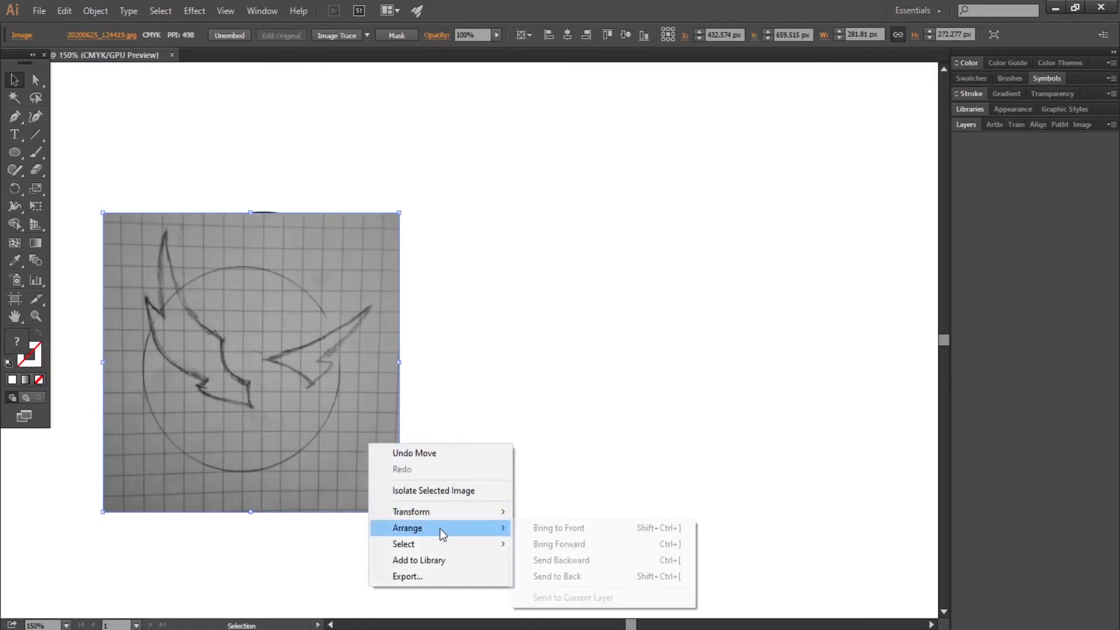
{"action": "left_click", "coordinate": [549, 578]}
{"action": "left_click_drag", "start_coordinate": [241, 133], "coordinate": [337, 522]}
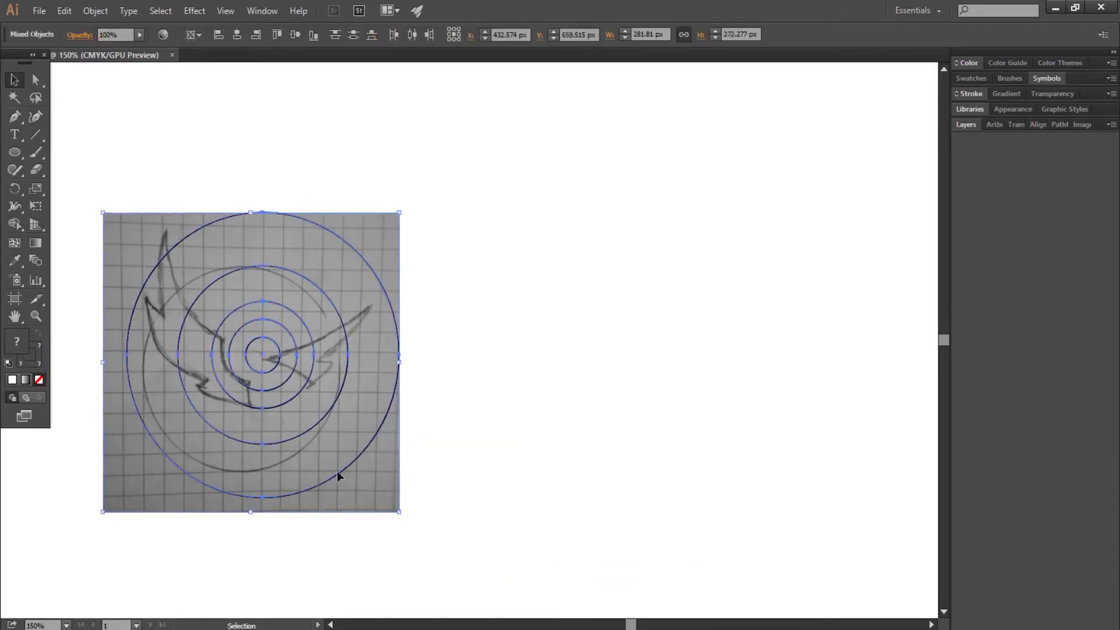
{"action": "left_click_drag", "start_coordinate": [299, 397], "coordinate": [525, 412]}
{"action": "left_click", "coordinate": [496, 145]}
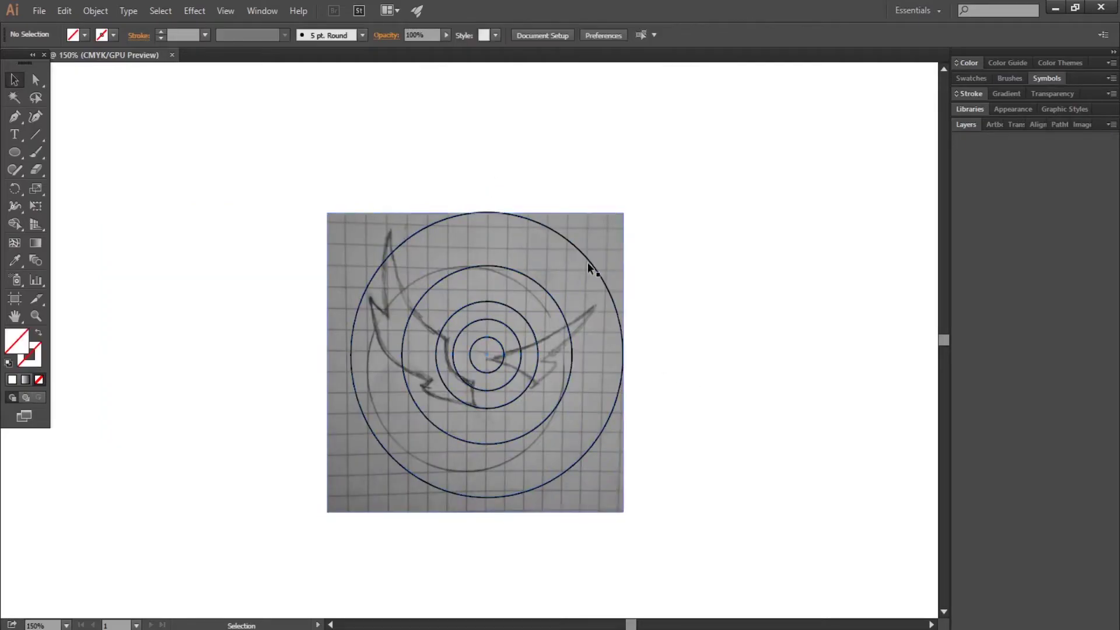
Step: Scale the sketch to about 239 × 231 px and nudge it to centre within the rings
{"action": "left_click", "coordinate": [601, 391]}
{"action": "left_click_drag", "start_coordinate": [625, 511], "coordinate": [601, 490]}
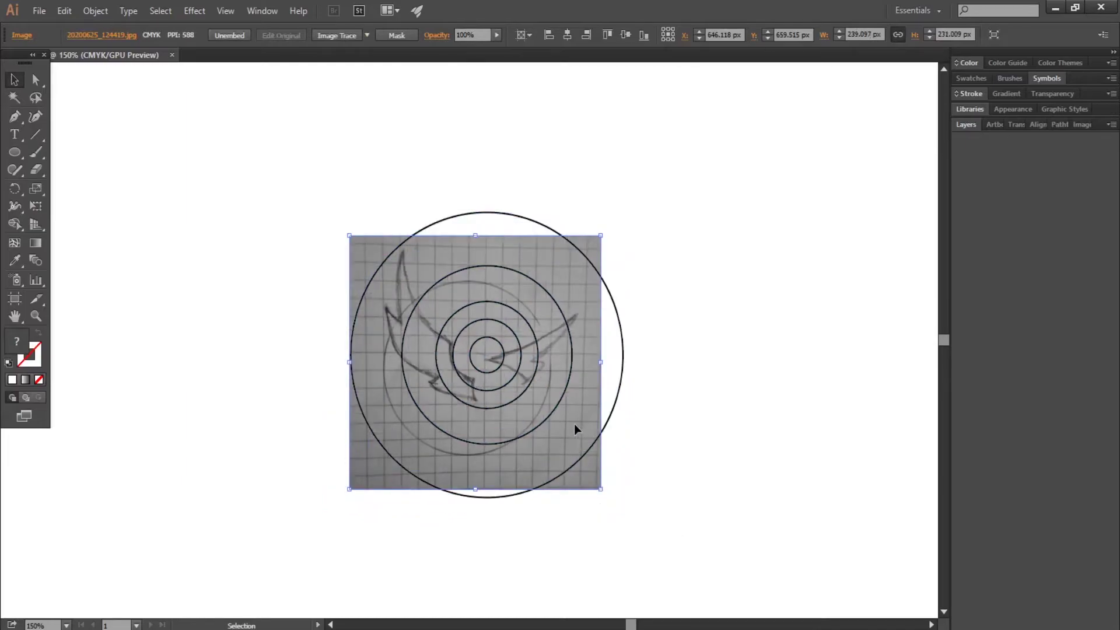
{"action": "left_click_drag", "start_coordinate": [568, 439], "coordinate": [587, 425]}
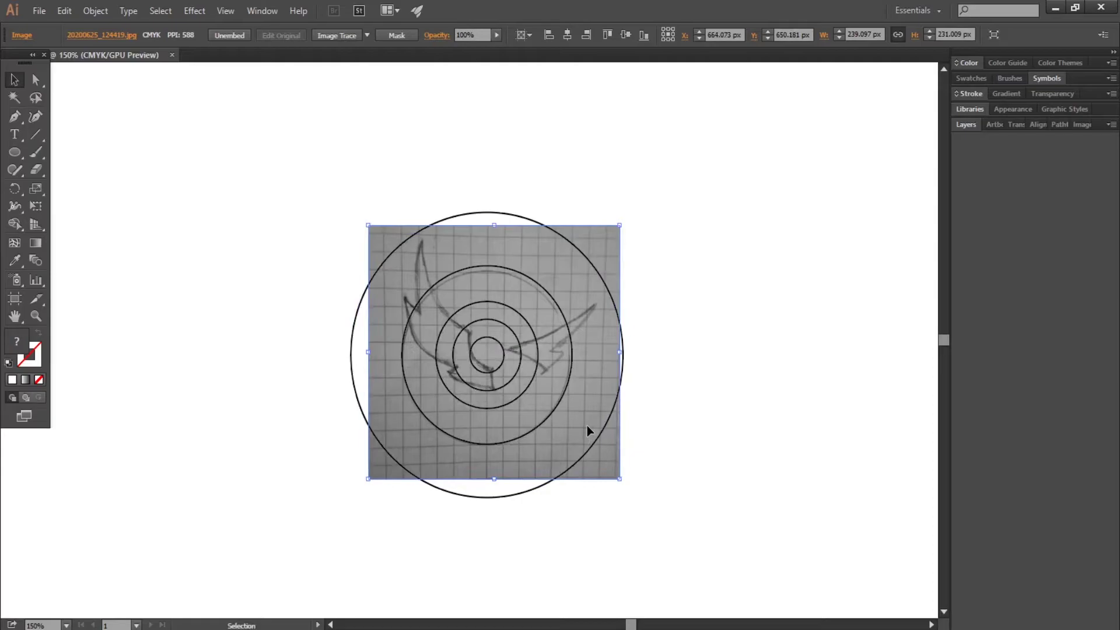
{"action": "key", "text": "Down"}
{"action": "key", "text": "Left"}
{"action": "key", "text": "Up"}
{"action": "key", "text": "Up"}
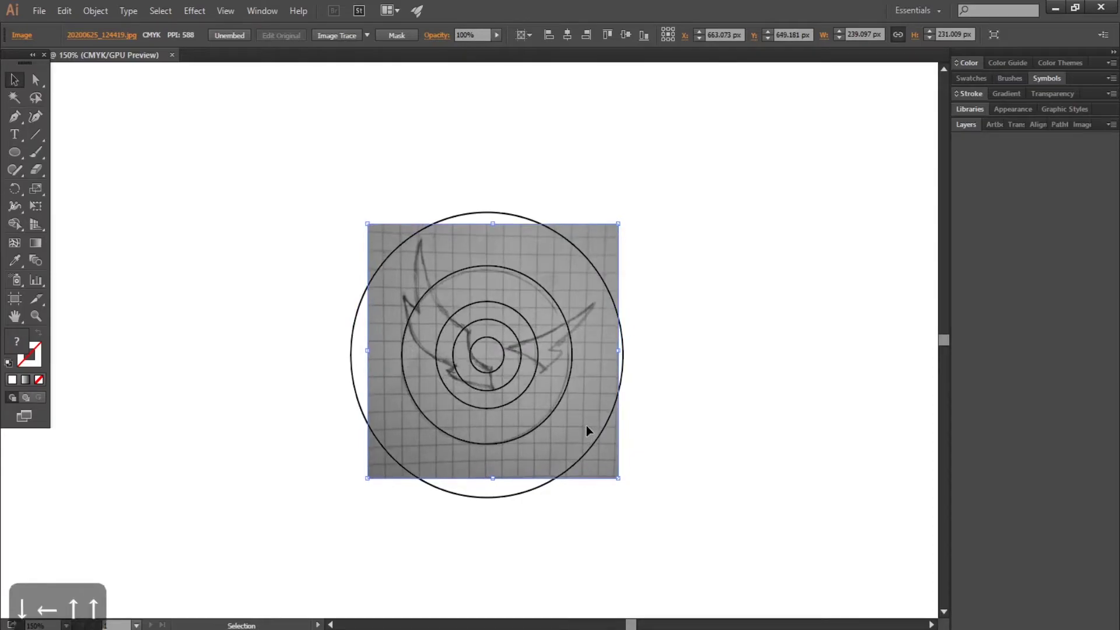
{"action": "key", "text": "Up"}
{"action": "key", "text": "Up"}
{"action": "key", "text": "Right"}
{"action": "key", "text": "Right"}
{"action": "key", "text": "Right"}
{"action": "key", "text": "Down"}
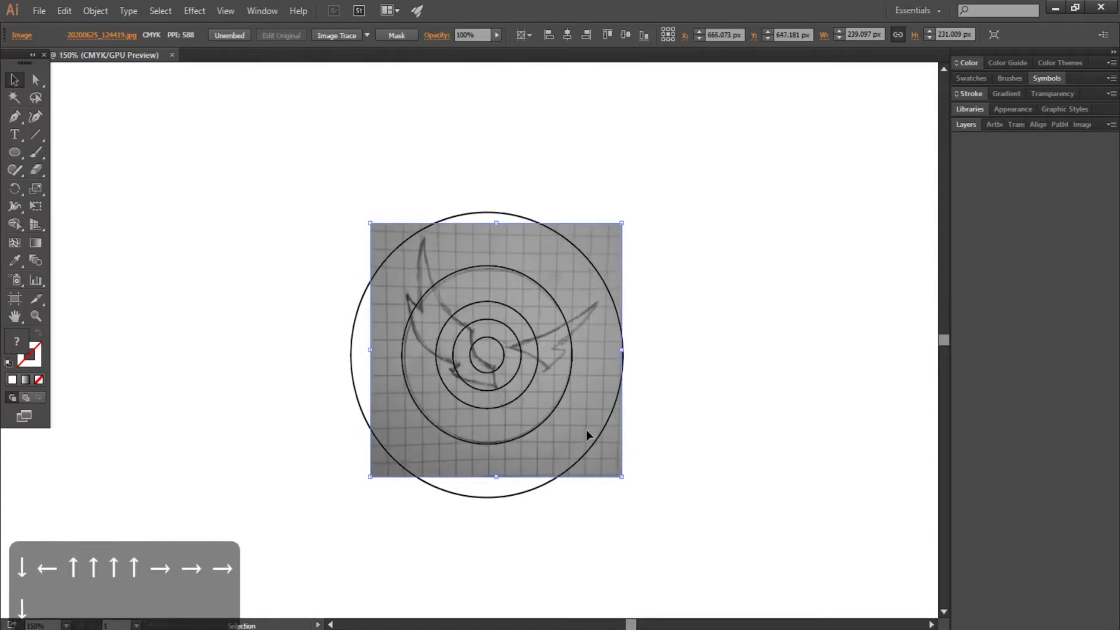
{"action": "key", "text": "Left"}
Step: Move the sketch right and the concentric circles left so they sit side by side
{"action": "left_click", "coordinate": [348, 151]}
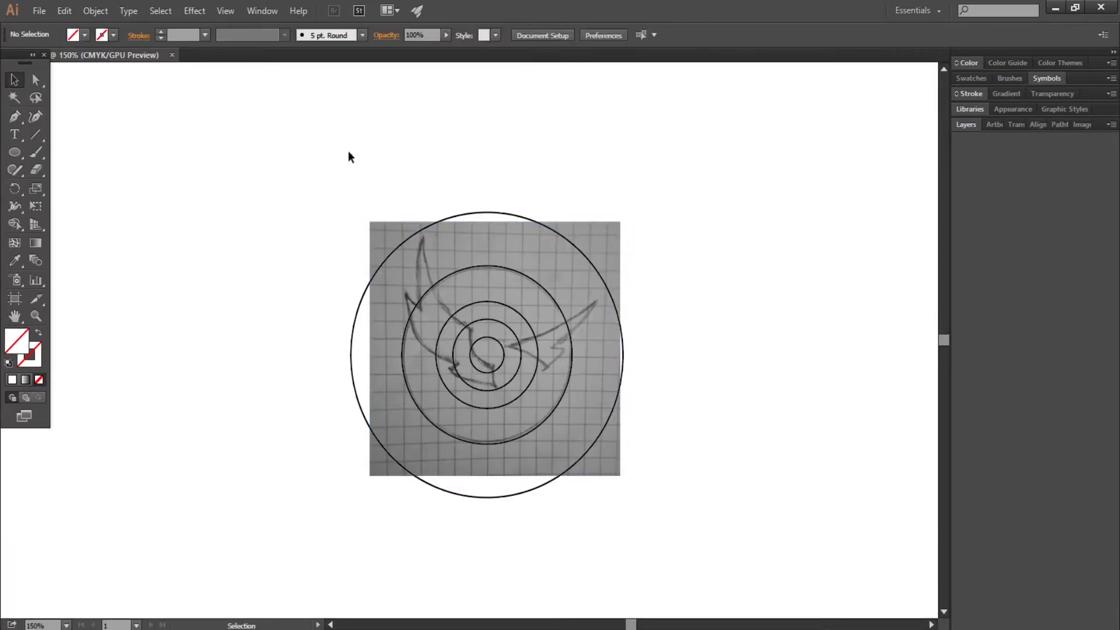
{"action": "left_click_drag", "start_coordinate": [618, 248], "coordinate": [878, 260]}
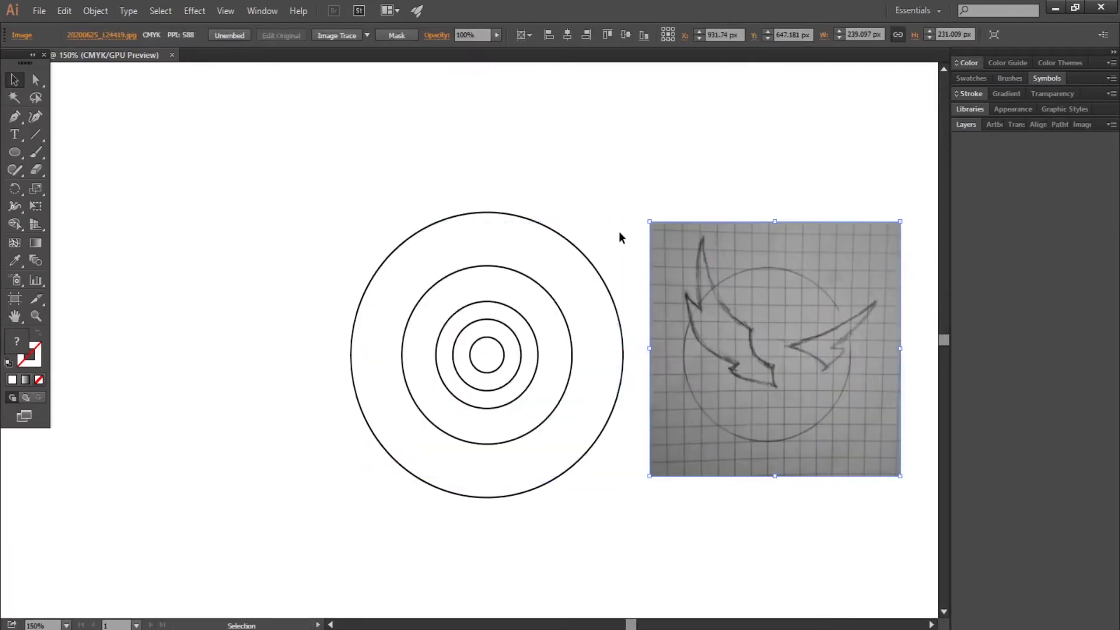
{"action": "left_click_drag", "start_coordinate": [473, 369], "coordinate": [202, 494]}
Step: Duplicate the second and third rings onto the upper part of the wings sketch
{"action": "left_click", "coordinate": [209, 527]}
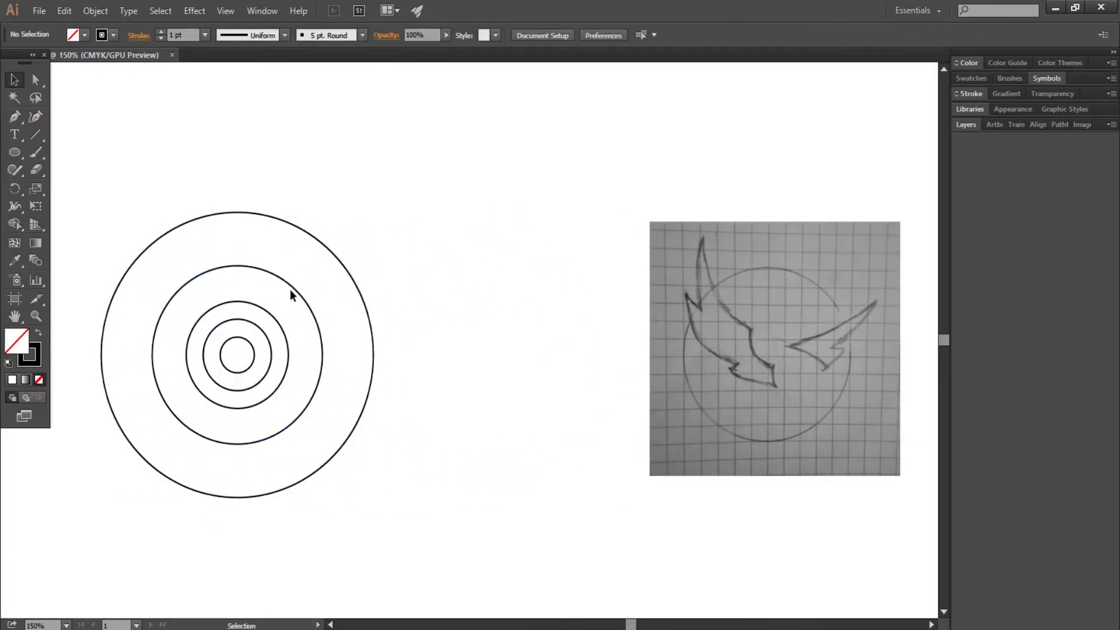
{"action": "mouse_move", "coordinate": [290, 293]}
{"action": "left_mouse_down"}
{"action": "mouse_move", "coordinate": [308, 305]}
{"action": "mouse_move", "coordinate": [515, 311]}
{"action": "mouse_move", "coordinate": [862, 208]}
{"action": "mouse_move", "coordinate": [860, 200]}
{"action": "left_mouse_up"}
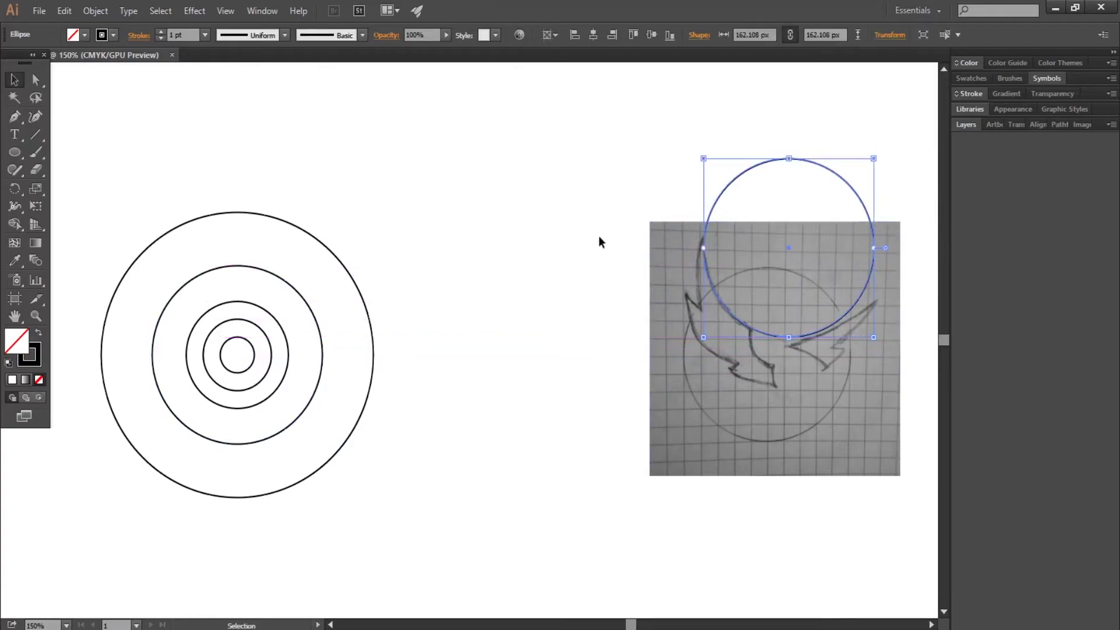
{"action": "left_click", "coordinate": [577, 240]}
{"action": "left_click_drag", "start_coordinate": [320, 335], "coordinate": [863, 254]}
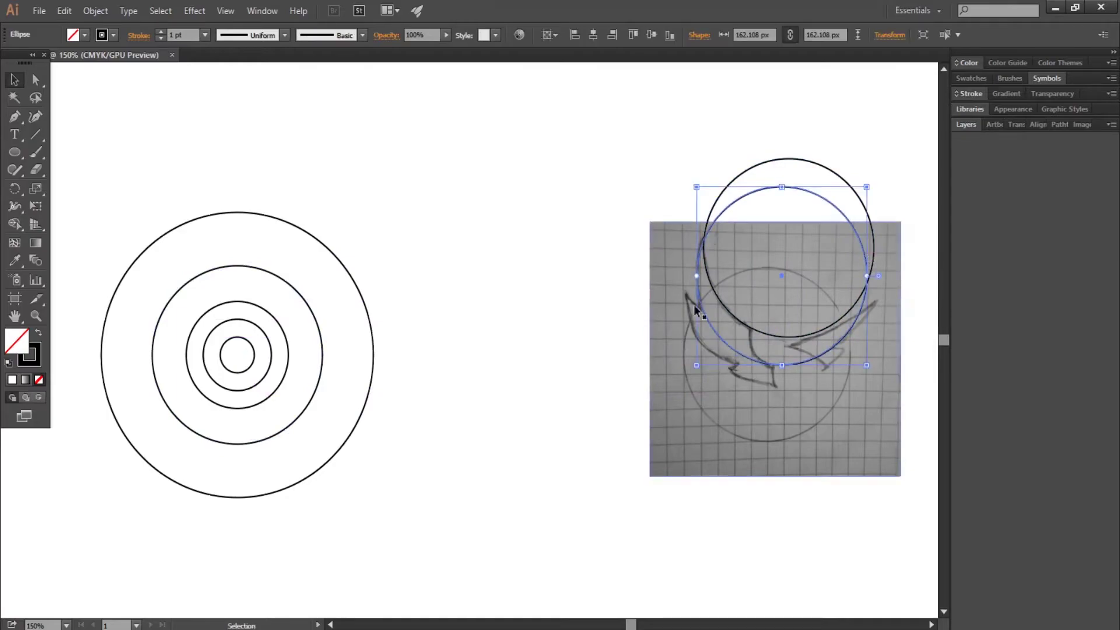
{"action": "left_click", "coordinate": [531, 330]}
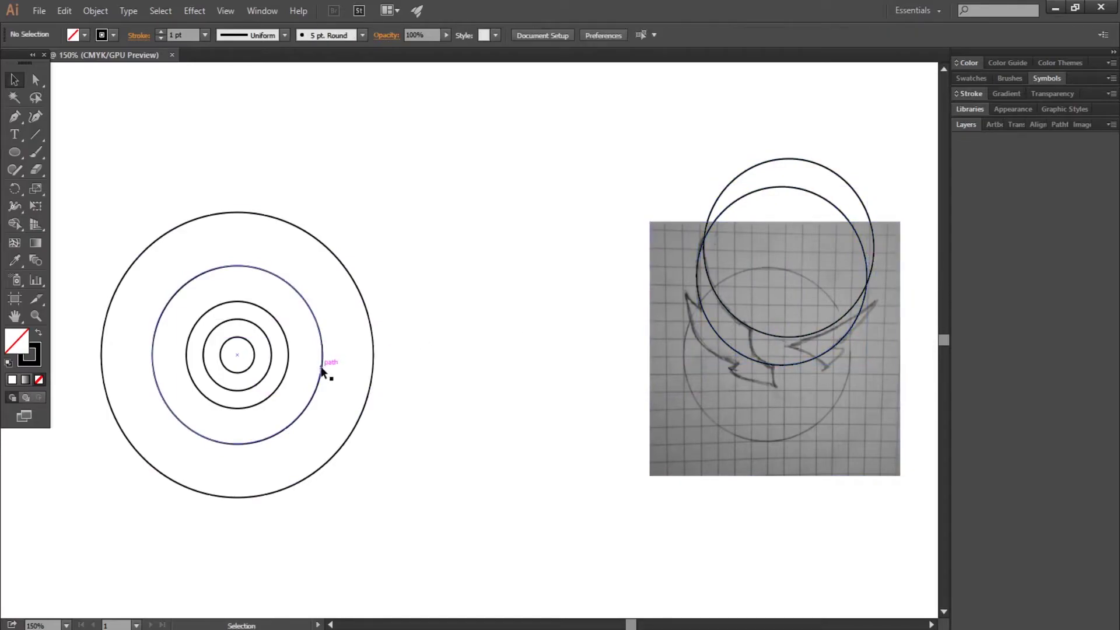
{"action": "mouse_move", "coordinate": [287, 367]}
{"action": "left_mouse_down"}
{"action": "mouse_move", "coordinate": [702, 278]}
{"action": "mouse_move", "coordinate": [769, 267]}
{"action": "mouse_move", "coordinate": [778, 279]}
{"action": "left_mouse_up"}
{"action": "left_click", "coordinate": [499, 393]}
{"action": "mouse_move", "coordinate": [321, 384]}
{"action": "left_mouse_down"}
{"action": "mouse_move", "coordinate": [673, 317]}
{"action": "mouse_move", "coordinate": [847, 315]}
{"action": "left_mouse_up"}
{"action": "left_click", "coordinate": [538, 398]}
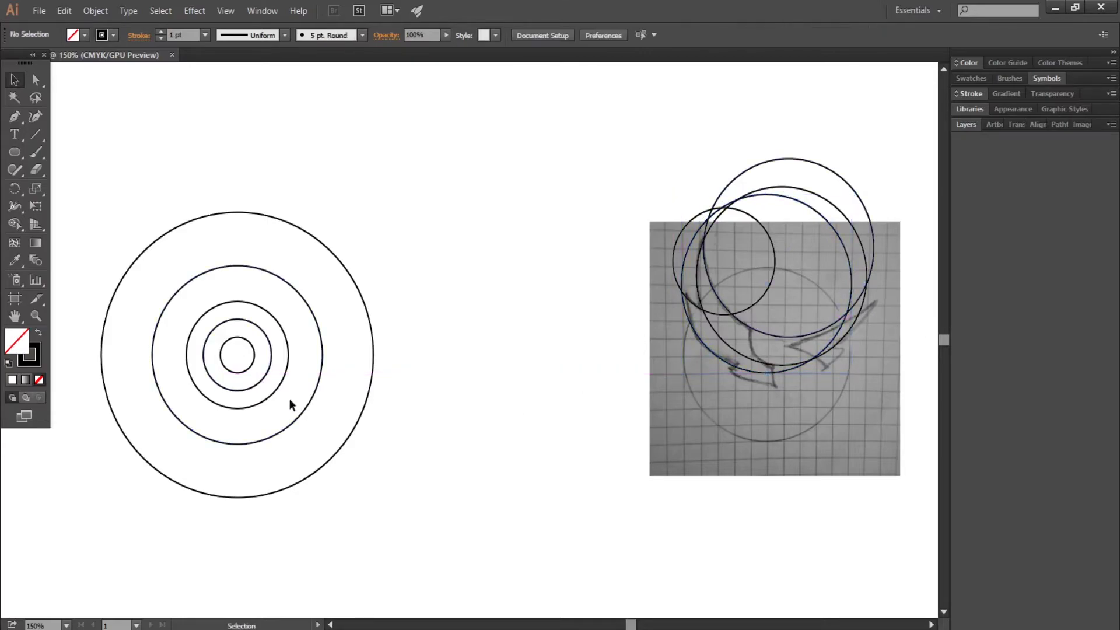
Step: Copy more rings, down to the smallest, onto the sketch's left wing and centre
{"action": "mouse_move", "coordinate": [274, 391]}
{"action": "left_mouse_down"}
{"action": "mouse_move", "coordinate": [652, 367]}
{"action": "mouse_move", "coordinate": [680, 356]}
{"action": "mouse_move", "coordinate": [751, 356]}
{"action": "mouse_move", "coordinate": [742, 365]}
{"action": "left_mouse_up"}
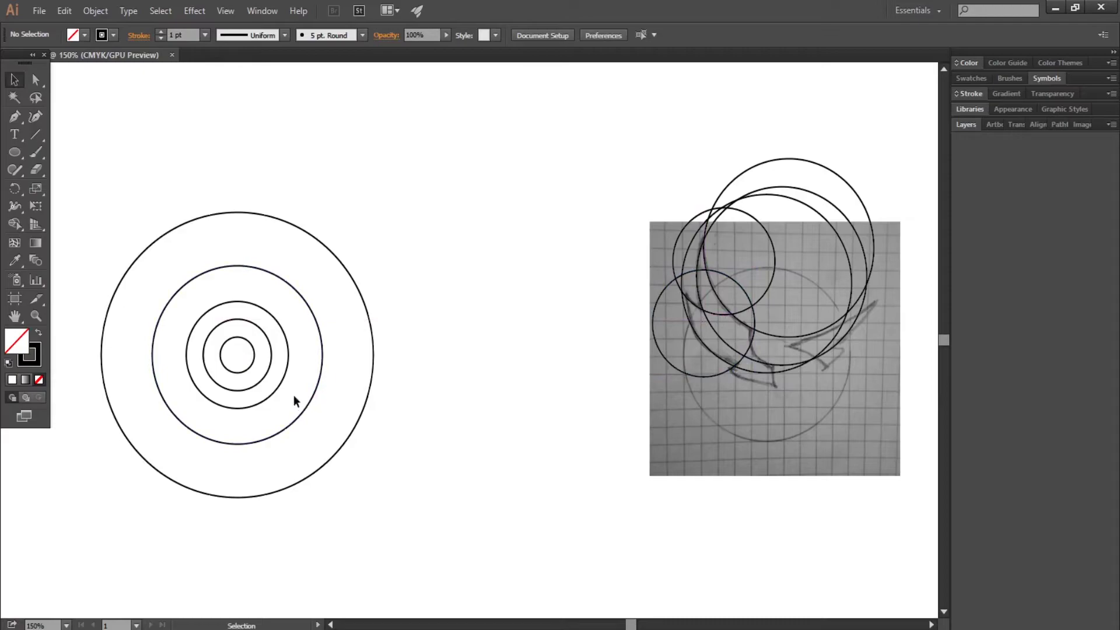
{"action": "mouse_move", "coordinate": [276, 387]}
{"action": "left_mouse_down"}
{"action": "mouse_move", "coordinate": [835, 357]}
{"action": "mouse_move", "coordinate": [802, 367]}
{"action": "left_mouse_up"}
{"action": "left_click", "coordinate": [476, 435]}
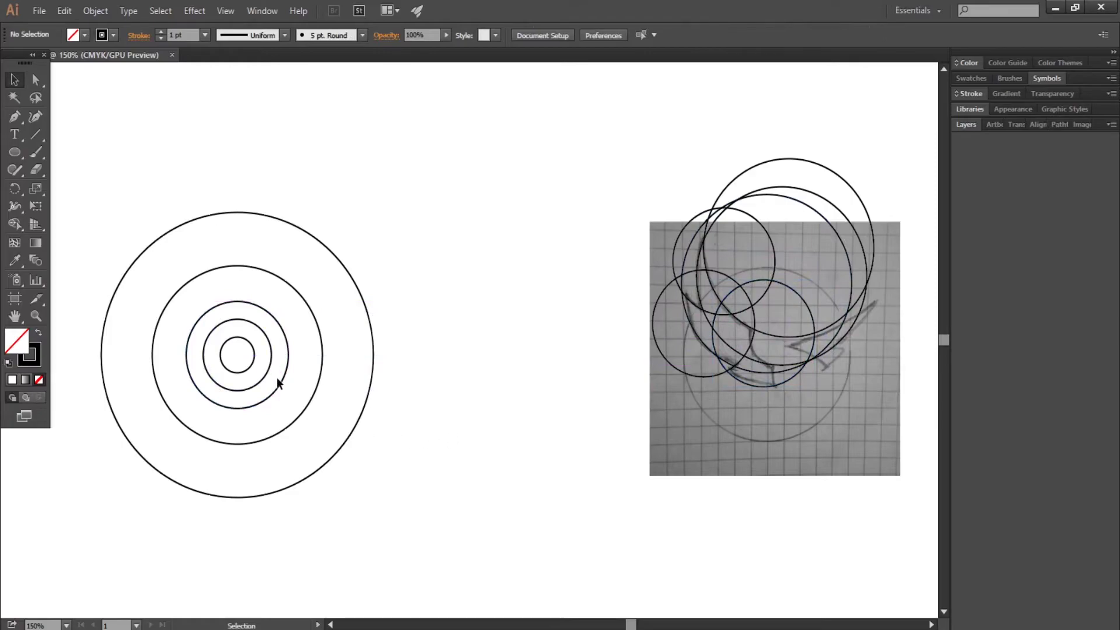
{"action": "mouse_move", "coordinate": [263, 373]}
{"action": "left_mouse_down"}
{"action": "mouse_move", "coordinate": [828, 336]}
{"action": "mouse_move", "coordinate": [814, 357]}
{"action": "left_mouse_up"}
{"action": "left_click", "coordinate": [563, 407]}
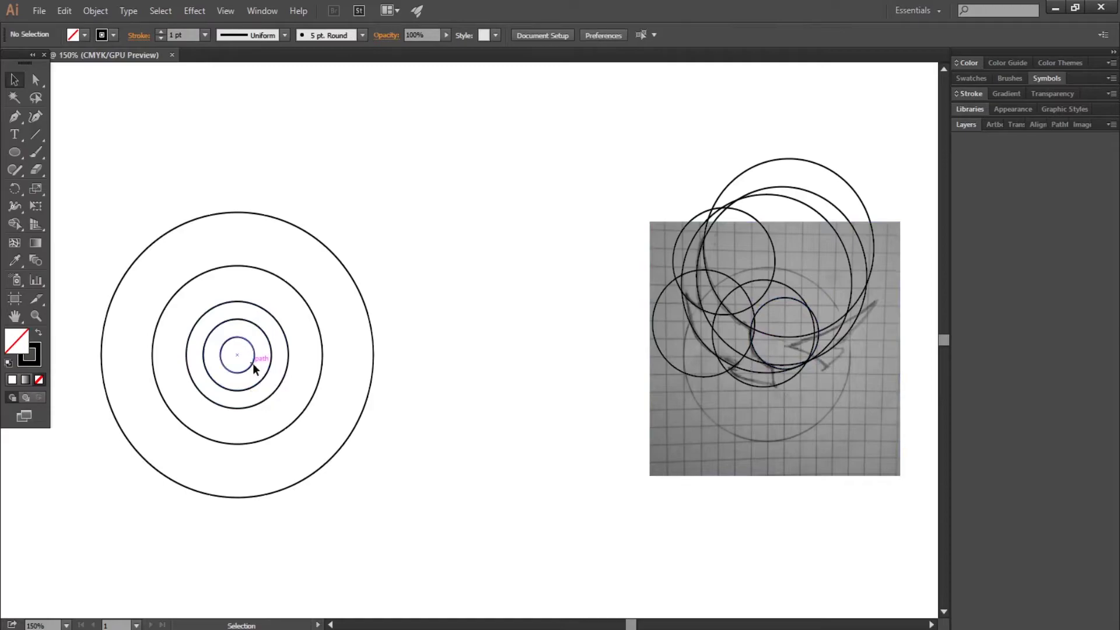
{"action": "mouse_move", "coordinate": [253, 363]}
{"action": "left_mouse_down"}
{"action": "mouse_move", "coordinate": [760, 398]}
{"action": "mouse_move", "coordinate": [806, 388]}
{"action": "left_mouse_up"}
{"action": "left_click", "coordinate": [817, 520]}
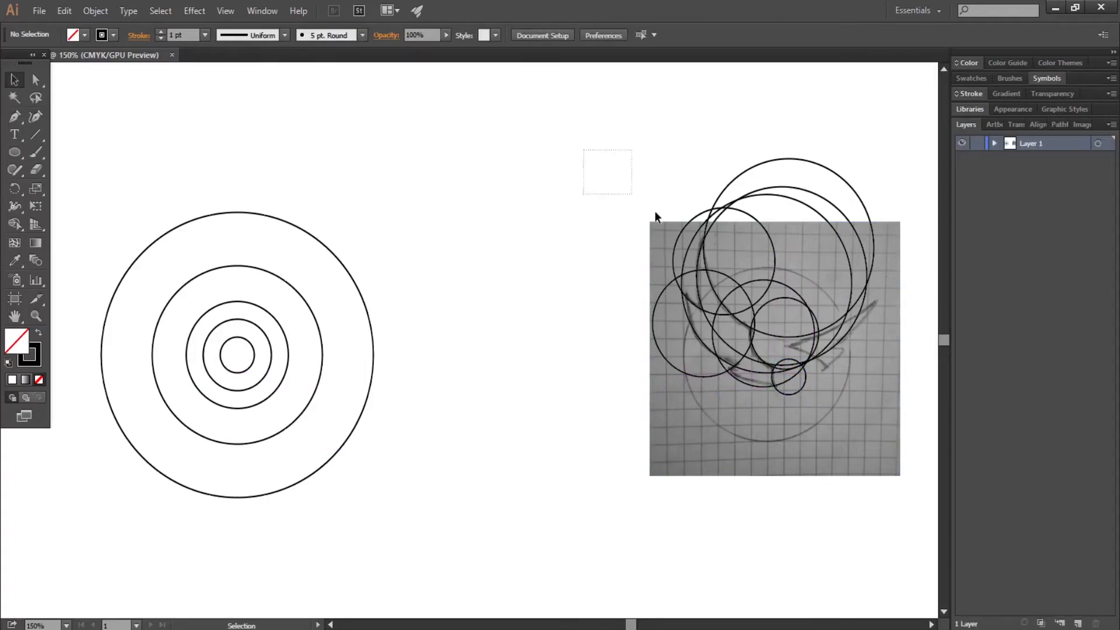
Step: With Shape Builder on the overlapping circles, trim away the regions around the wing tip
{"action": "left_click_drag", "start_coordinate": [654, 211], "coordinate": [914, 419]}
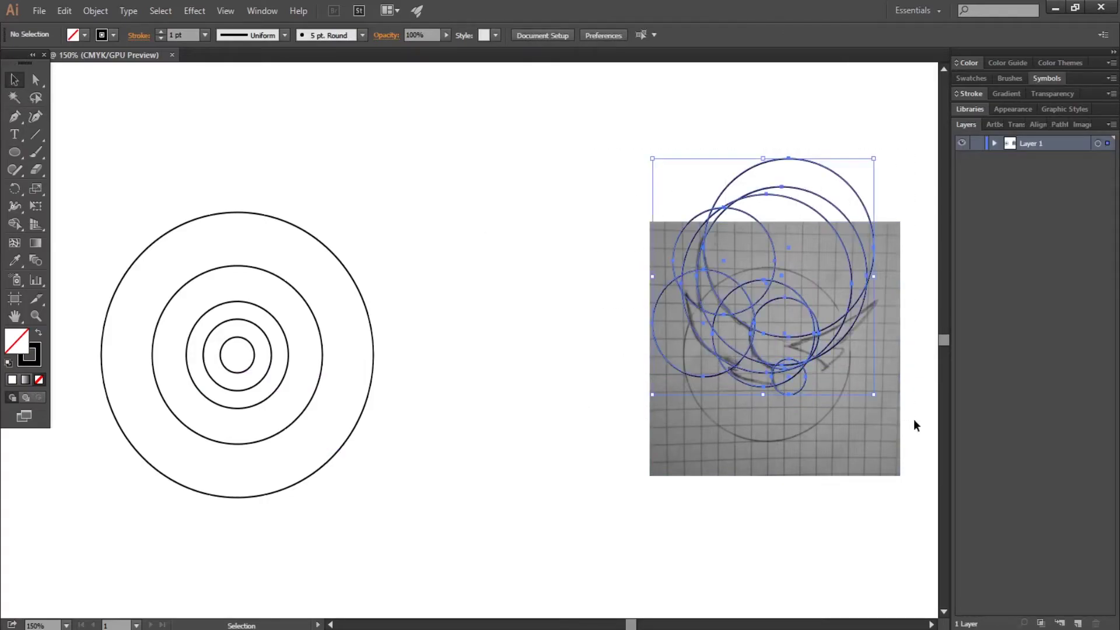
{"action": "left_click", "coordinate": [14, 224]}
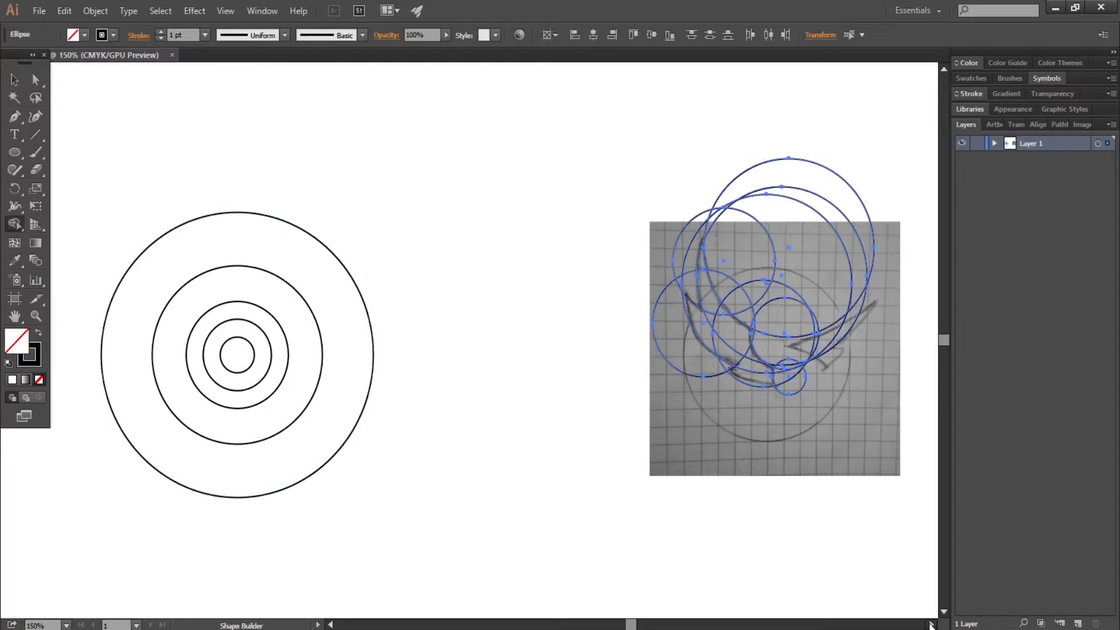
{"action": "scroll", "coordinate": [931, 625], "scroll_direction": "right", "scroll_amount": 8}
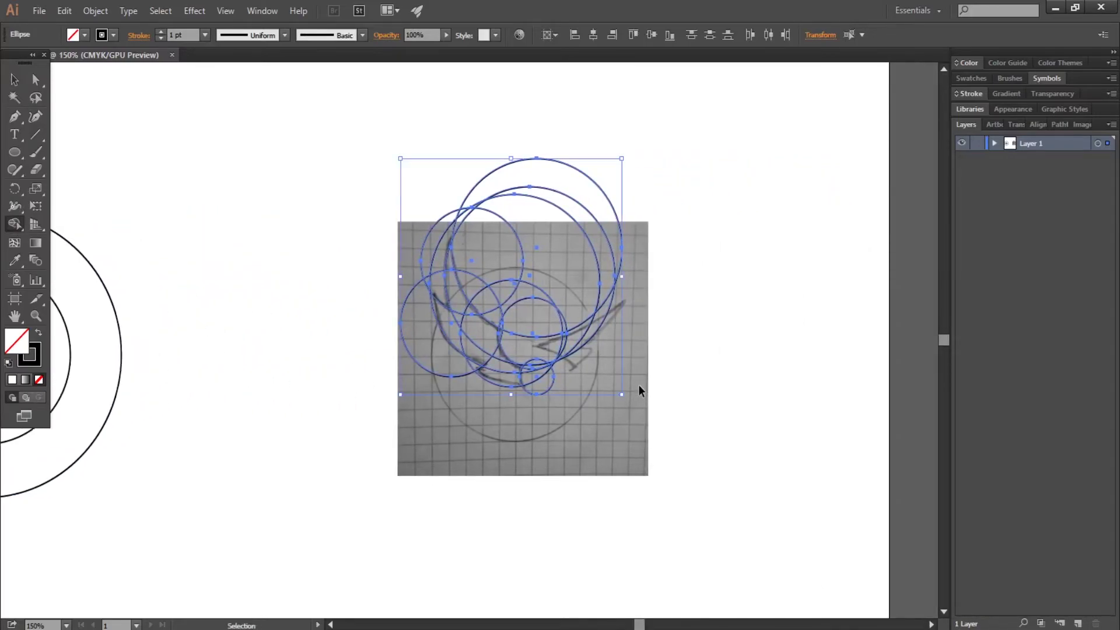
{"action": "key", "text": "ctrl+equal"}
{"action": "key", "text": "ctrl+equal"}
{"action": "key", "text": "ctrl+equal"}
{"action": "scroll", "coordinate": [639, 386], "scroll_direction": "up", "scroll_amount": 3}
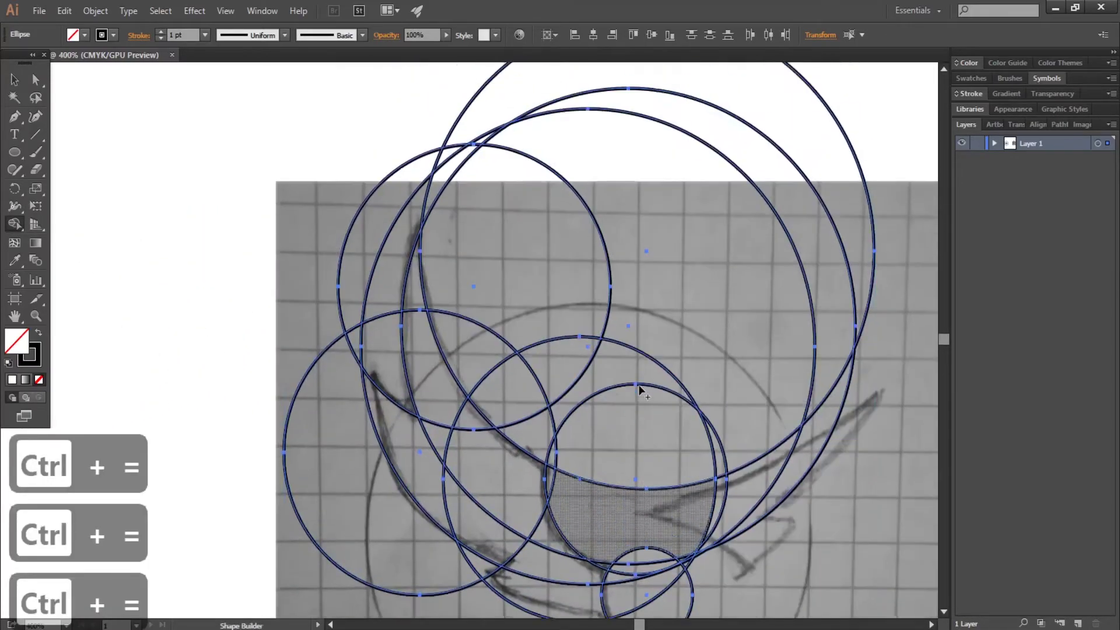
{"action": "scroll", "coordinate": [640, 389], "scroll_direction": "up", "scroll_amount": 1}
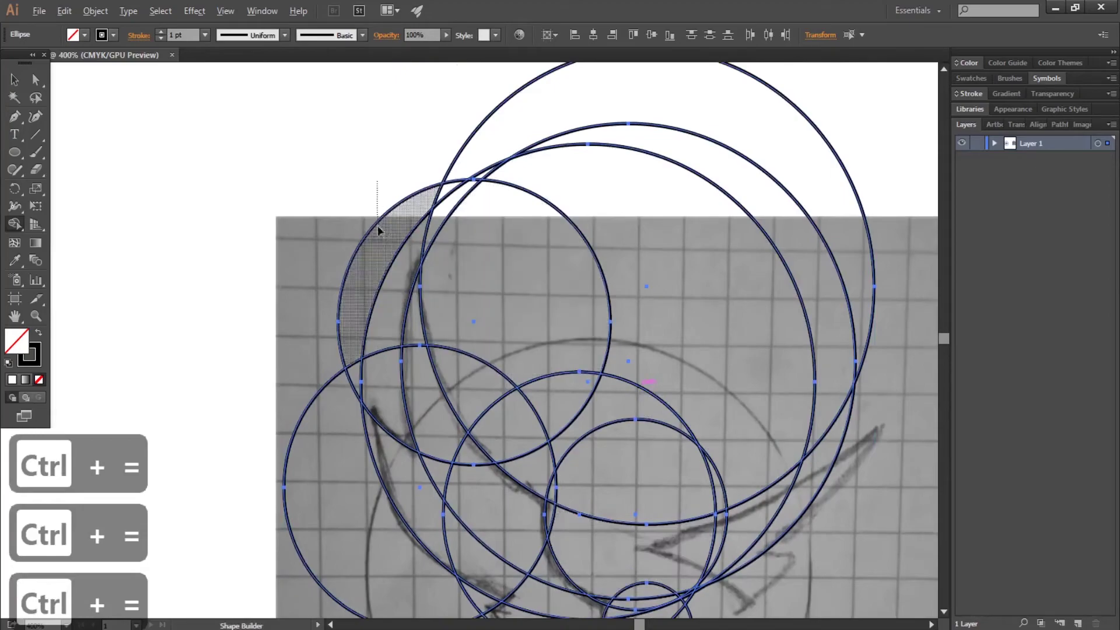
{"action": "left_click_drag", "start_coordinate": [378, 228], "coordinate": [387, 305]}
{"action": "mouse_move", "coordinate": [426, 171]}
{"action": "left_mouse_down"}
{"action": "mouse_move", "coordinate": [455, 322]}
{"action": "mouse_move", "coordinate": [353, 364]}
{"action": "mouse_move", "coordinate": [371, 396]}
{"action": "mouse_move", "coordinate": [349, 416]}
{"action": "left_mouse_up"}
{"action": "left_click", "coordinate": [375, 390], "text": "alt"}
Step: Delete the remaining crescents and fragments outside the left wing outline
{"action": "mouse_move", "coordinate": [432, 187]}
{"action": "left_mouse_down"}
{"action": "mouse_move", "coordinate": [583, 136]}
{"action": "mouse_move", "coordinate": [798, 140]}
{"action": "mouse_move", "coordinate": [544, 271]}
{"action": "left_mouse_up"}
{"action": "mouse_move", "coordinate": [440, 203]}
{"action": "left_mouse_down"}
{"action": "mouse_move", "coordinate": [483, 274]}
{"action": "mouse_move", "coordinate": [558, 354]}
{"action": "left_mouse_up"}
{"action": "scroll", "coordinate": [651, 255], "scroll_direction": "down", "scroll_amount": 3}
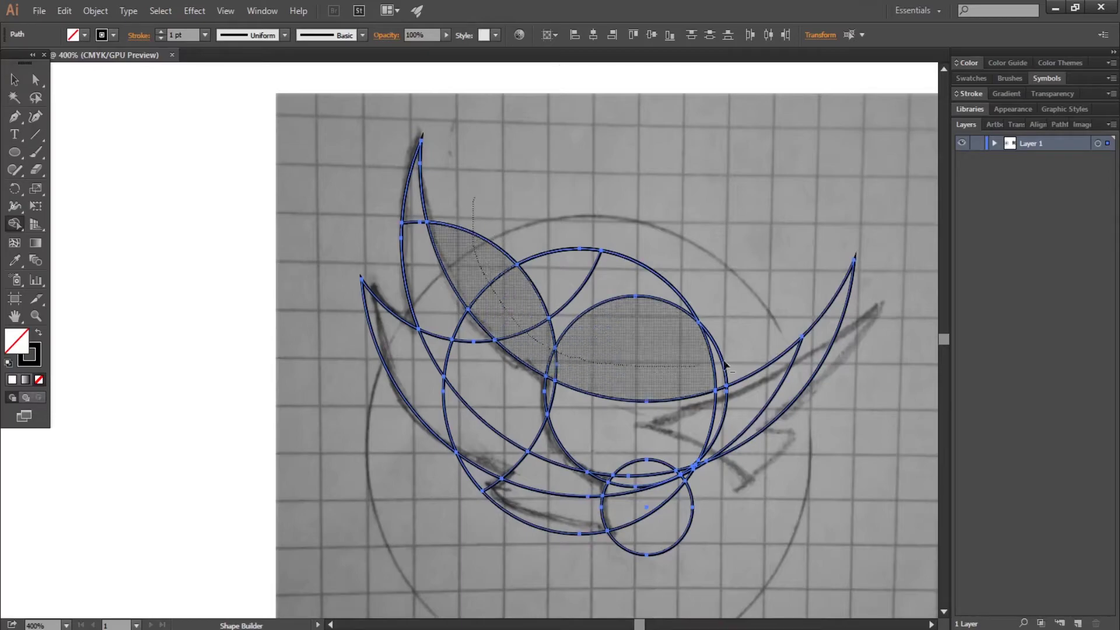
{"action": "mouse_move", "coordinate": [724, 365]}
{"action": "left_mouse_down"}
{"action": "mouse_move", "coordinate": [799, 354]}
{"action": "mouse_move", "coordinate": [767, 403]}
{"action": "left_mouse_up"}
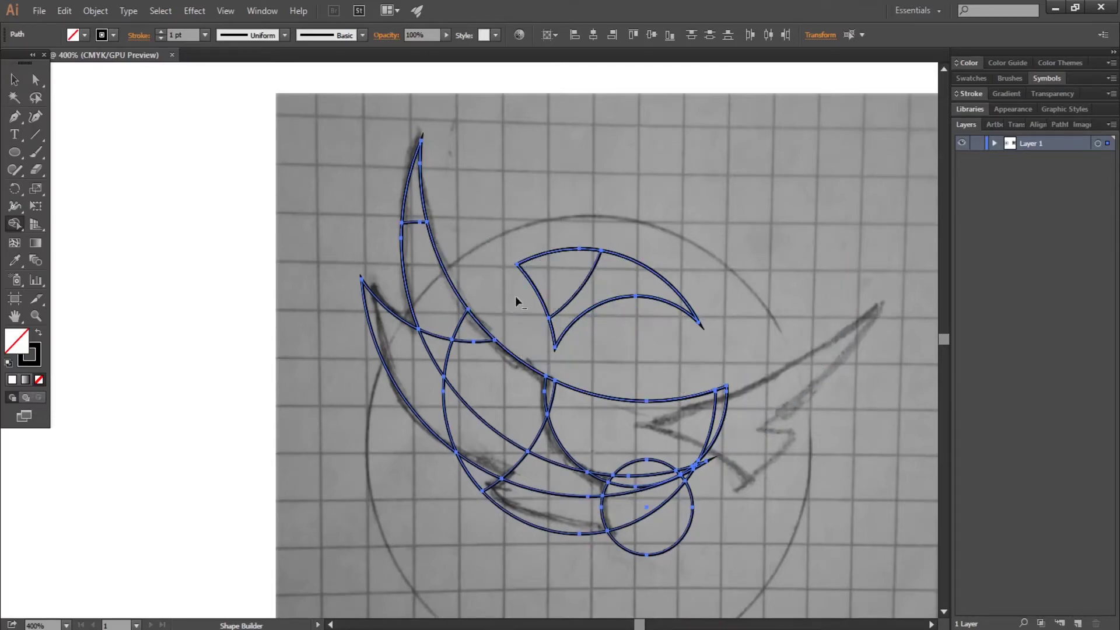
{"action": "mouse_move", "coordinate": [516, 296]}
{"action": "left_mouse_down"}
{"action": "mouse_move", "coordinate": [642, 317]}
{"action": "mouse_move", "coordinate": [496, 283]}
{"action": "left_mouse_up"}
{"action": "left_click_drag", "start_coordinate": [553, 398], "coordinate": [578, 437]}
{"action": "left_click_drag", "start_coordinate": [656, 458], "coordinate": [636, 525]}
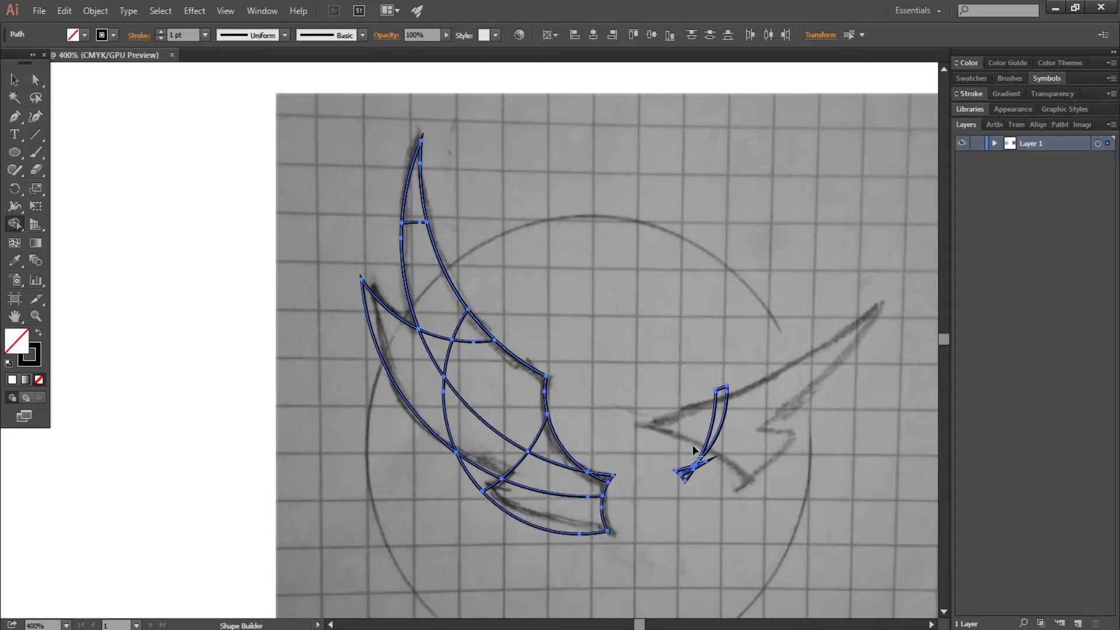
{"action": "left_click", "coordinate": [681, 475], "text": "alt"}
{"action": "left_click_drag", "start_coordinate": [477, 483], "coordinate": [480, 483]}
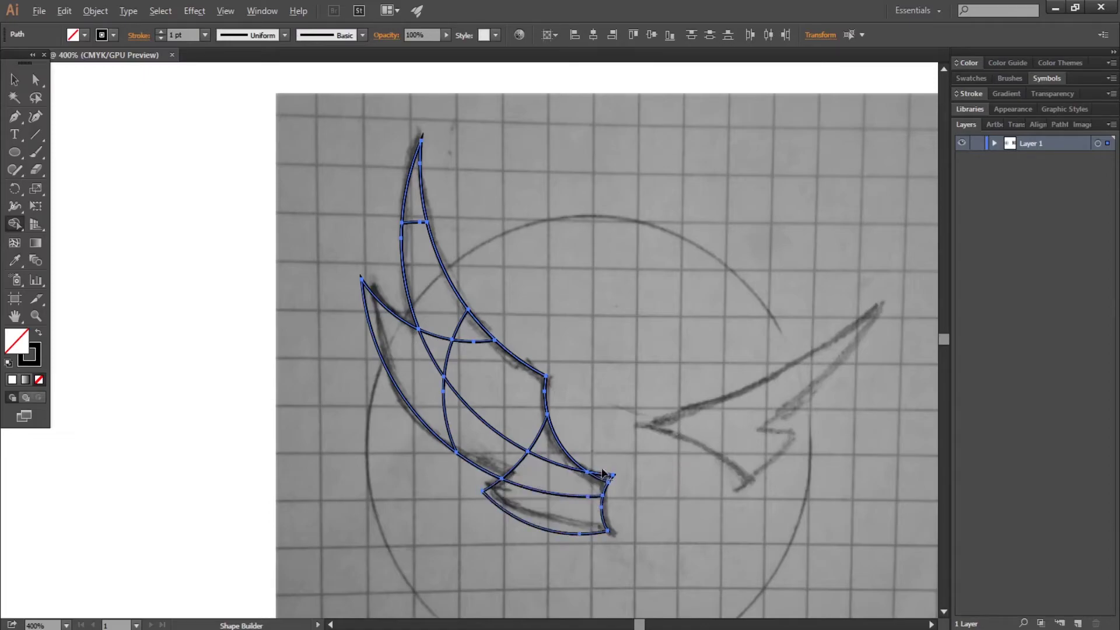
Step: Restore the wing tip and merge all left-wing pieces into one solid shape, then zoom out
{"action": "key", "text": "ctrl+z"}
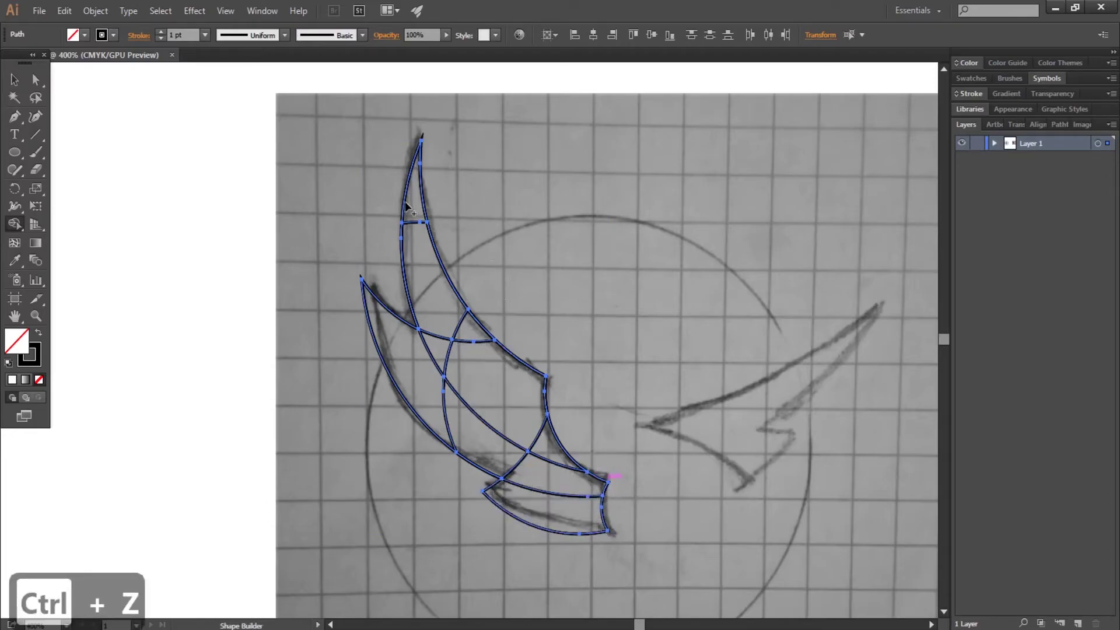
{"action": "mouse_move", "coordinate": [407, 205]}
{"action": "left_mouse_down"}
{"action": "mouse_move", "coordinate": [448, 329]}
{"action": "mouse_move", "coordinate": [471, 356]}
{"action": "mouse_move", "coordinate": [418, 347]}
{"action": "mouse_move", "coordinate": [448, 405]}
{"action": "mouse_move", "coordinate": [533, 459]}
{"action": "mouse_move", "coordinate": [543, 451]}
{"action": "mouse_move", "coordinate": [542, 505]}
{"action": "left_mouse_up"}
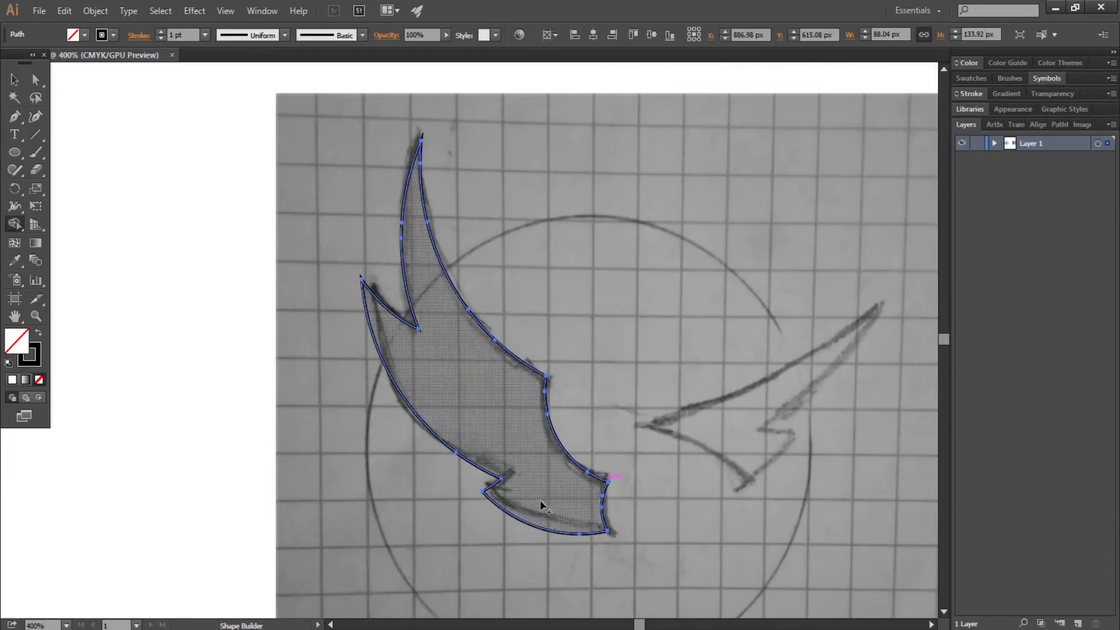
{"action": "left_click", "coordinate": [16, 82]}
{"action": "key", "text": "ctrl+shift+a"}
{"action": "key", "text": "ctrl+minus"}
{"action": "key", "text": "ctrl+minus"}
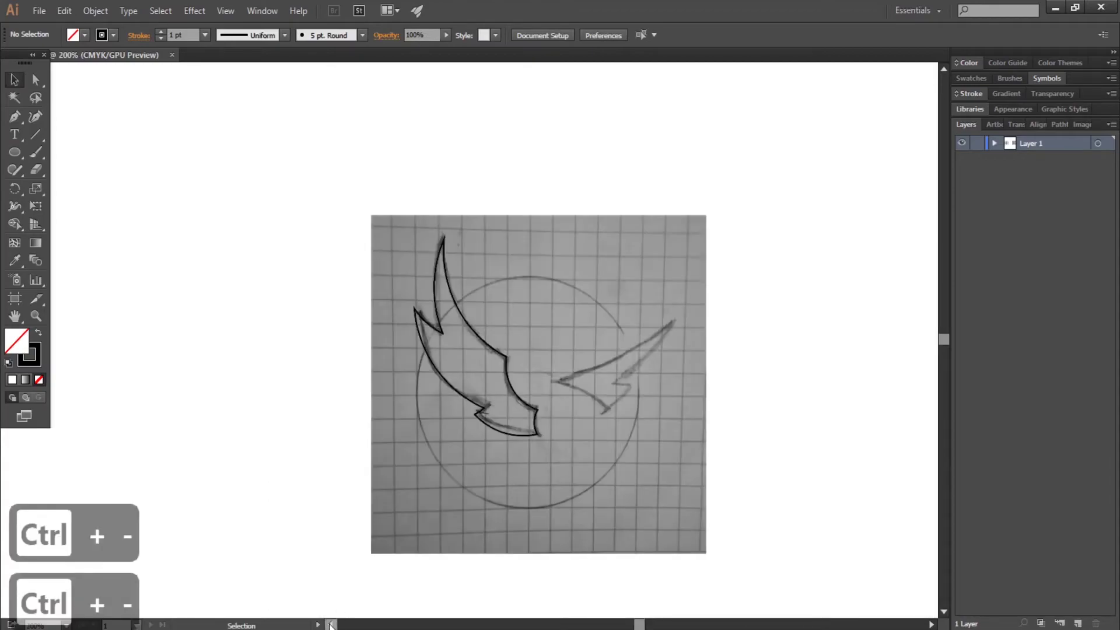
Step: Alt-drag a copy of the large outer guide circle onto the sketch and fine-tune its position
{"action": "scroll", "coordinate": [330, 626], "scroll_direction": "left", "scroll_amount": 10}
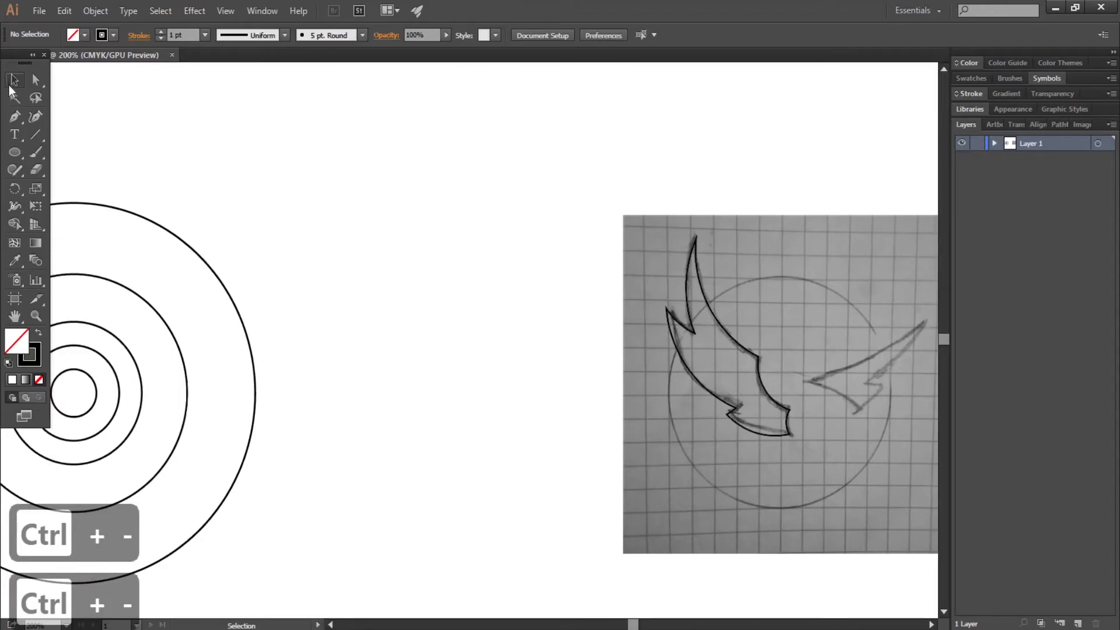
{"action": "scroll", "coordinate": [55, 169], "scroll_direction": "right", "scroll_amount": 3}
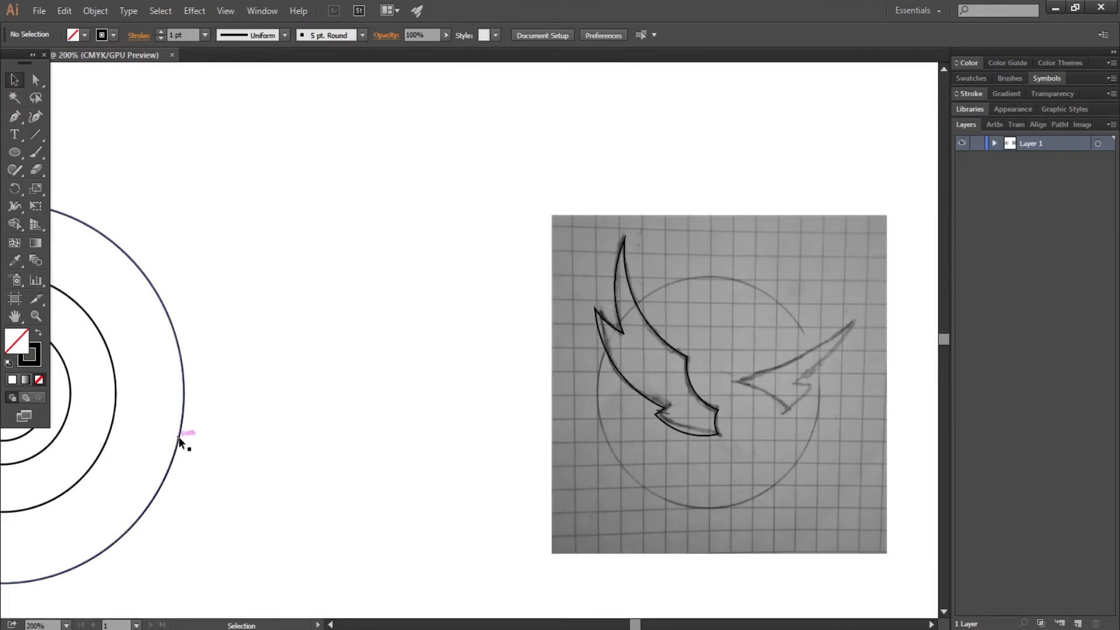
{"action": "left_click_drag", "start_coordinate": [176, 441], "coordinate": [906, 239]}
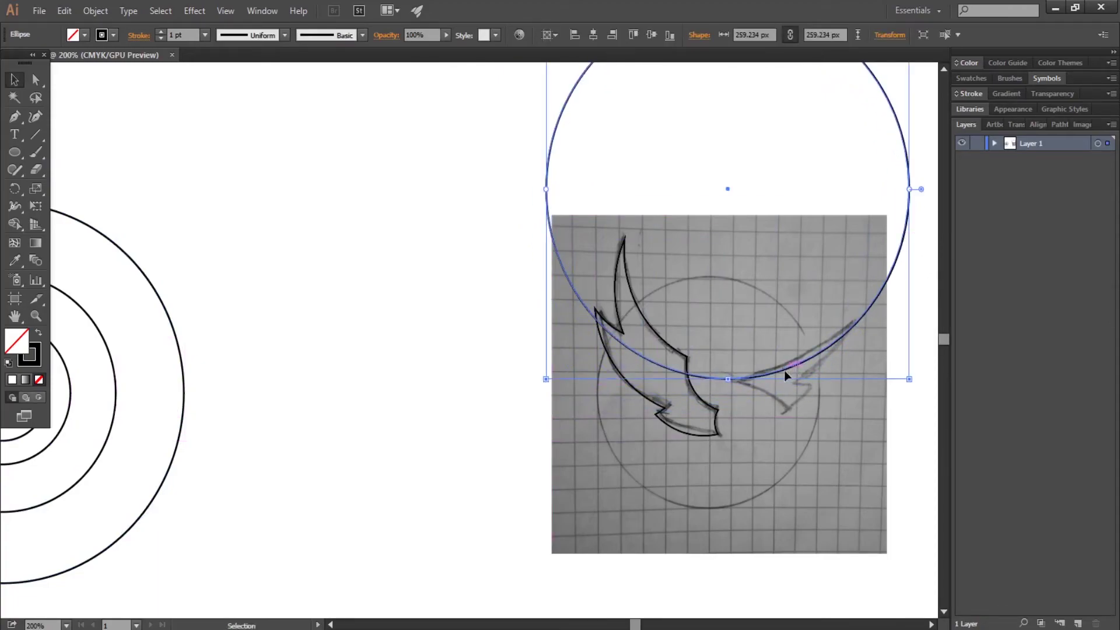
{"action": "left_click_drag", "start_coordinate": [784, 370], "coordinate": [764, 377]}
{"action": "left_click", "coordinate": [869, 435]}
{"action": "left_click", "coordinate": [267, 365]}
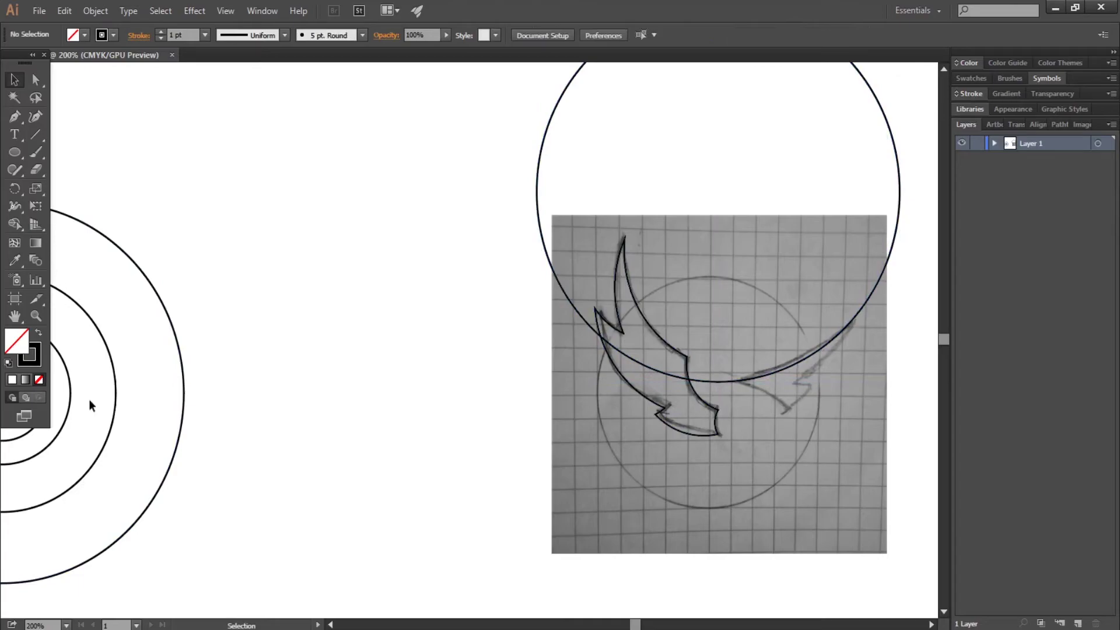
Step: Place four smaller ring copies over the sketch's upper, right and lower areas, then select all
{"action": "left_click_drag", "start_coordinate": [112, 430], "coordinate": [852, 322]}
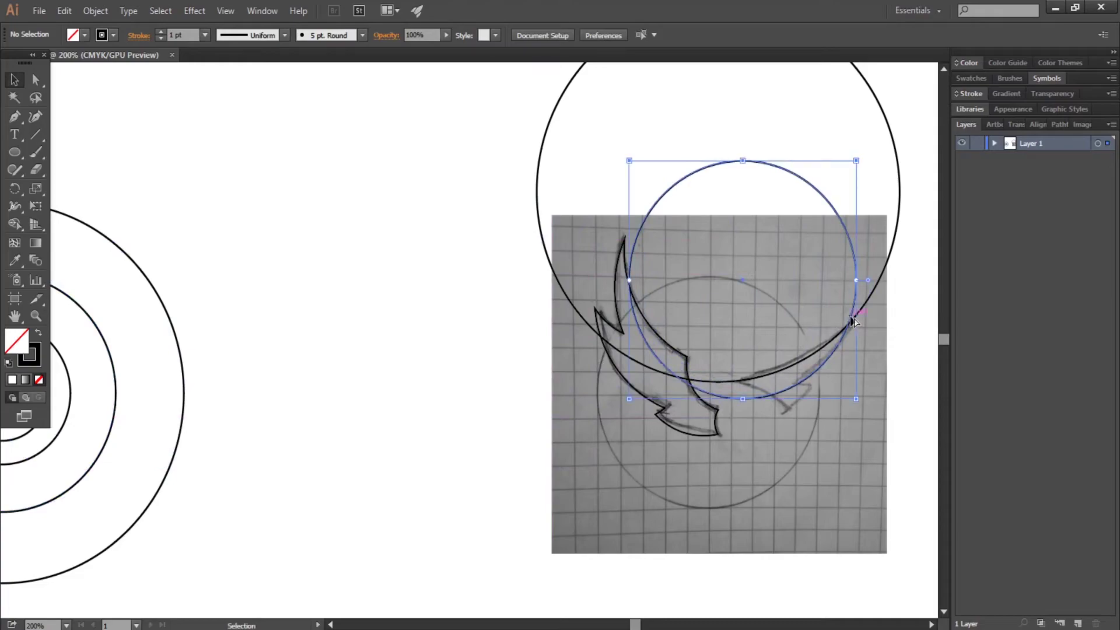
{"action": "left_click", "coordinate": [852, 440]}
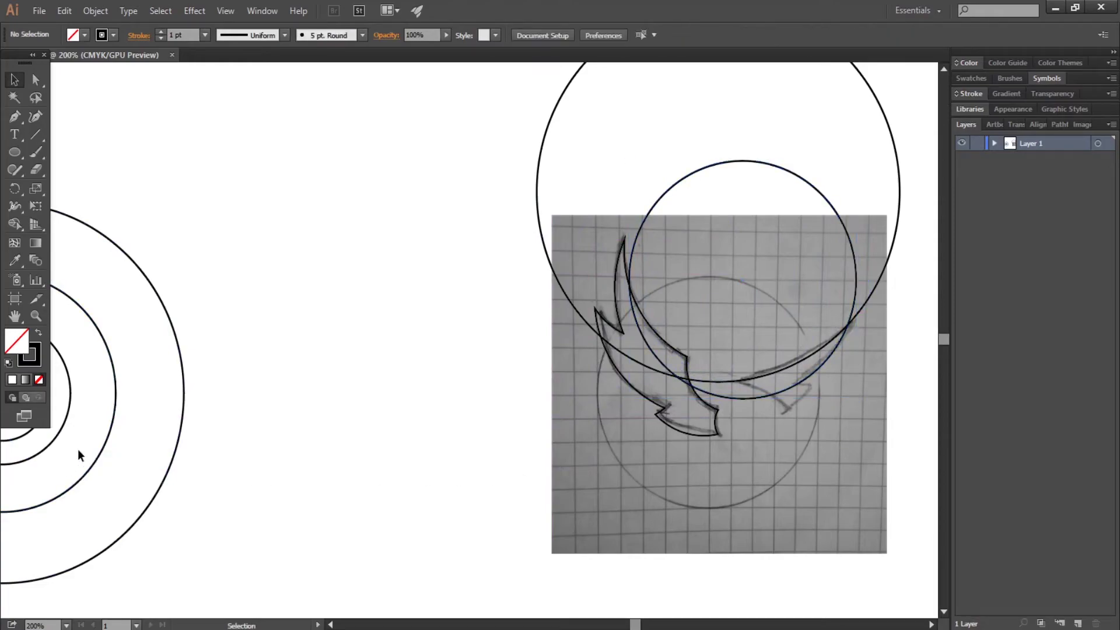
{"action": "mouse_move", "coordinate": [56, 444]}
{"action": "left_mouse_down"}
{"action": "mouse_move", "coordinate": [877, 362]}
{"action": "mouse_move", "coordinate": [859, 362]}
{"action": "left_mouse_up"}
{"action": "left_click", "coordinate": [484, 465]}
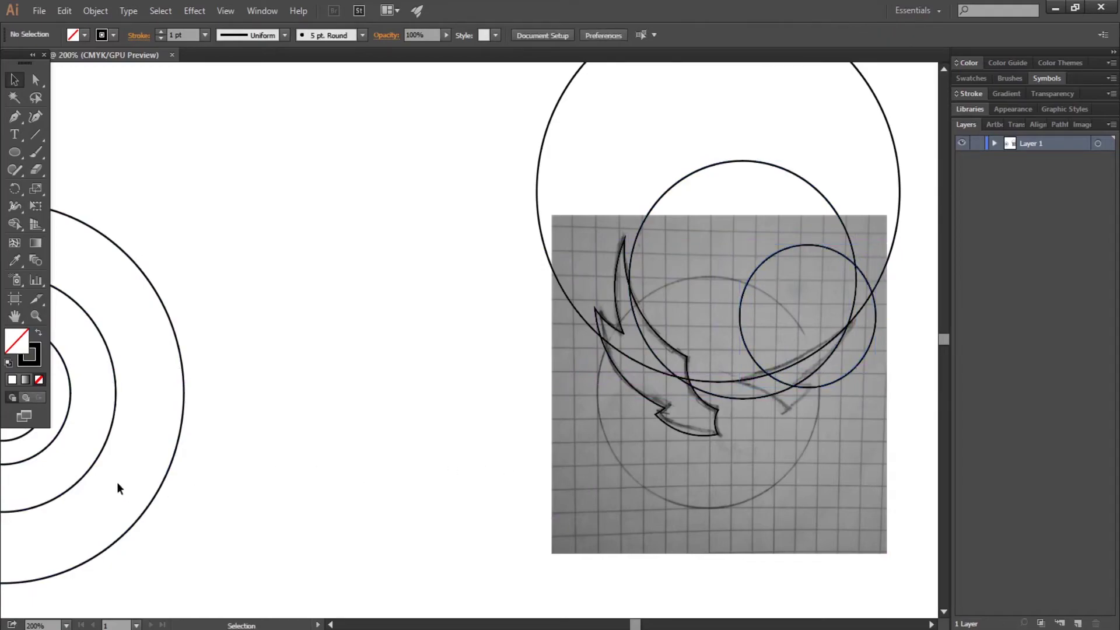
{"action": "mouse_move", "coordinate": [57, 433]}
{"action": "left_mouse_down"}
{"action": "mouse_move", "coordinate": [534, 376]}
{"action": "mouse_move", "coordinate": [833, 380]}
{"action": "mouse_move", "coordinate": [808, 392]}
{"action": "left_mouse_up"}
{"action": "left_click", "coordinate": [373, 450]}
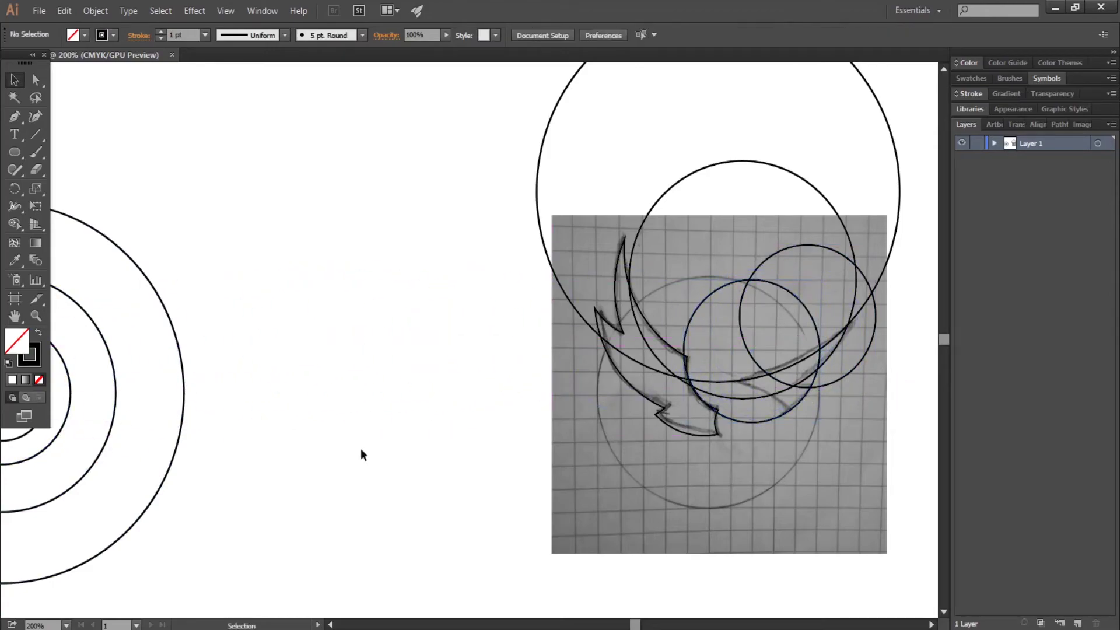
{"action": "mouse_move", "coordinate": [106, 435]}
{"action": "left_mouse_down"}
{"action": "mouse_move", "coordinate": [833, 493]}
{"action": "mouse_move", "coordinate": [811, 519]}
{"action": "mouse_move", "coordinate": [818, 534]}
{"action": "left_mouse_up"}
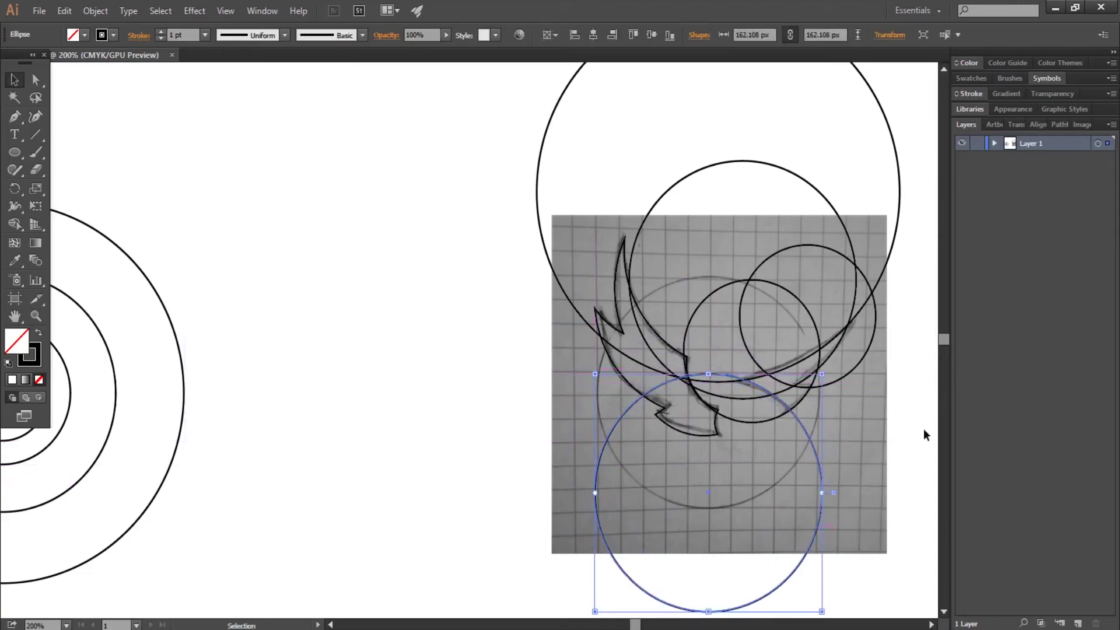
{"action": "left_click", "coordinate": [908, 430]}
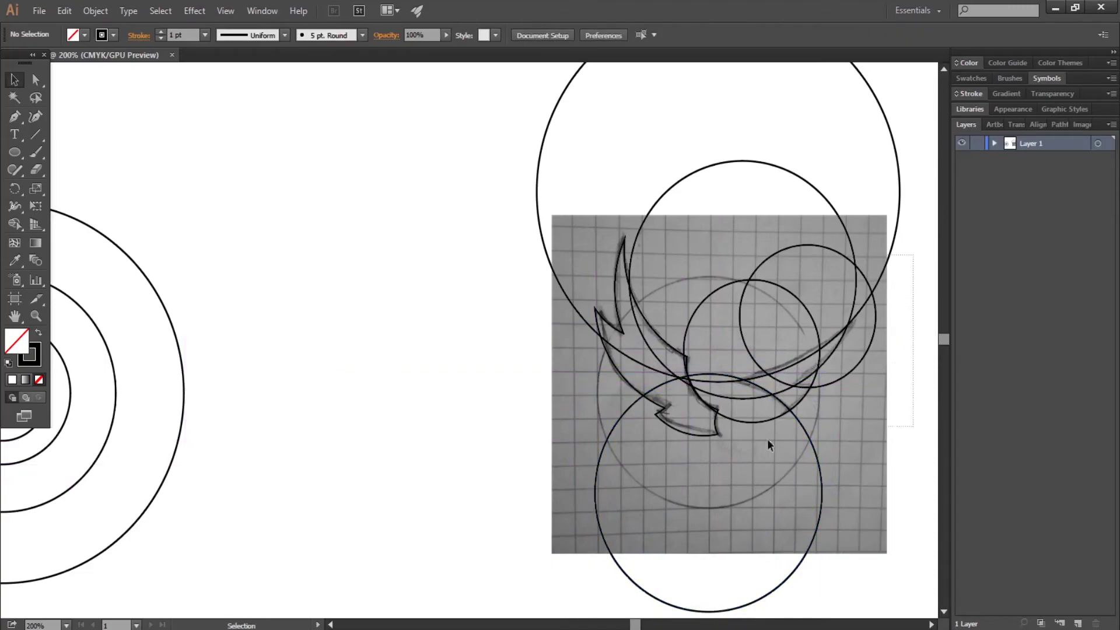
{"action": "key", "text": "ctrl+a"}
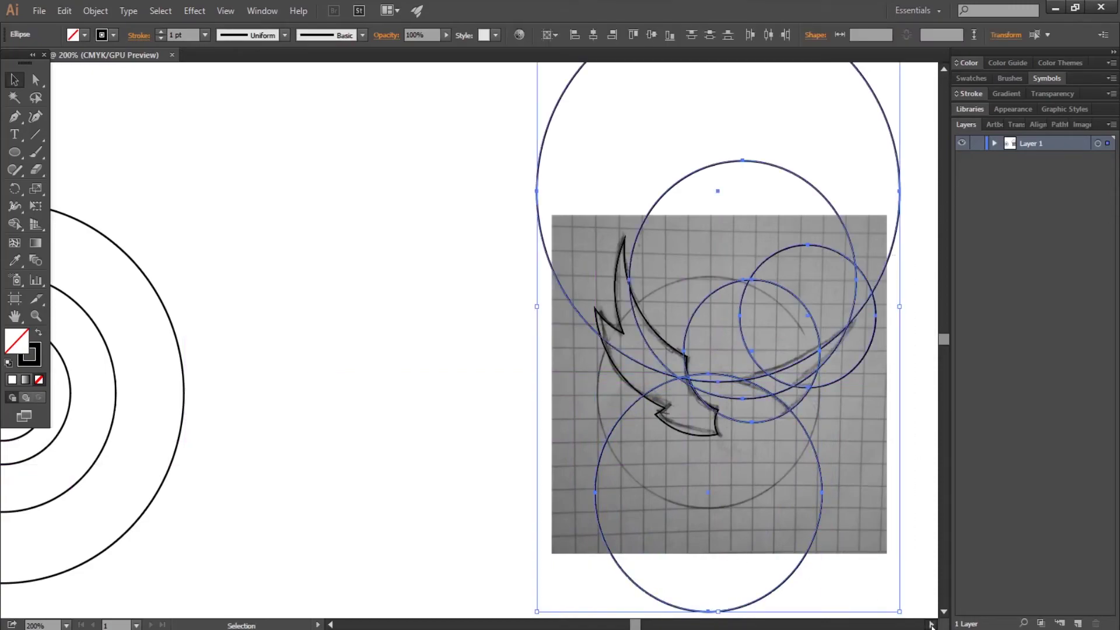
Step: Zoom in and use Shape Builder to delete the unwanted circle regions around the right wing
{"action": "left_click", "coordinate": [931, 625]}
{"action": "key", "text": "ctrl+equal"}
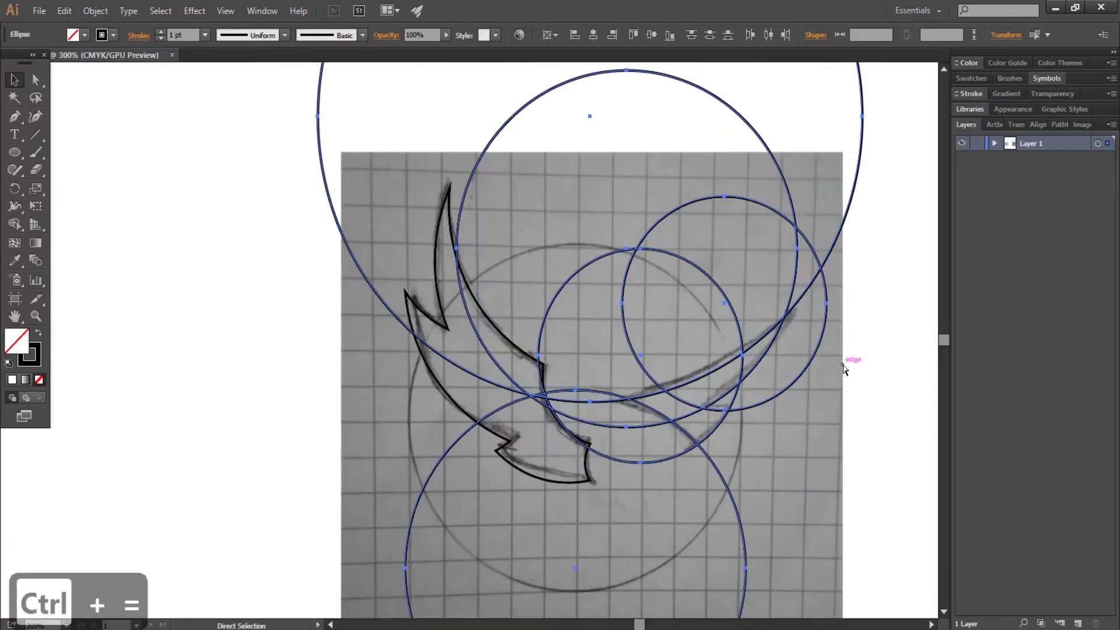
{"action": "key", "text": "ctrl+equal"}
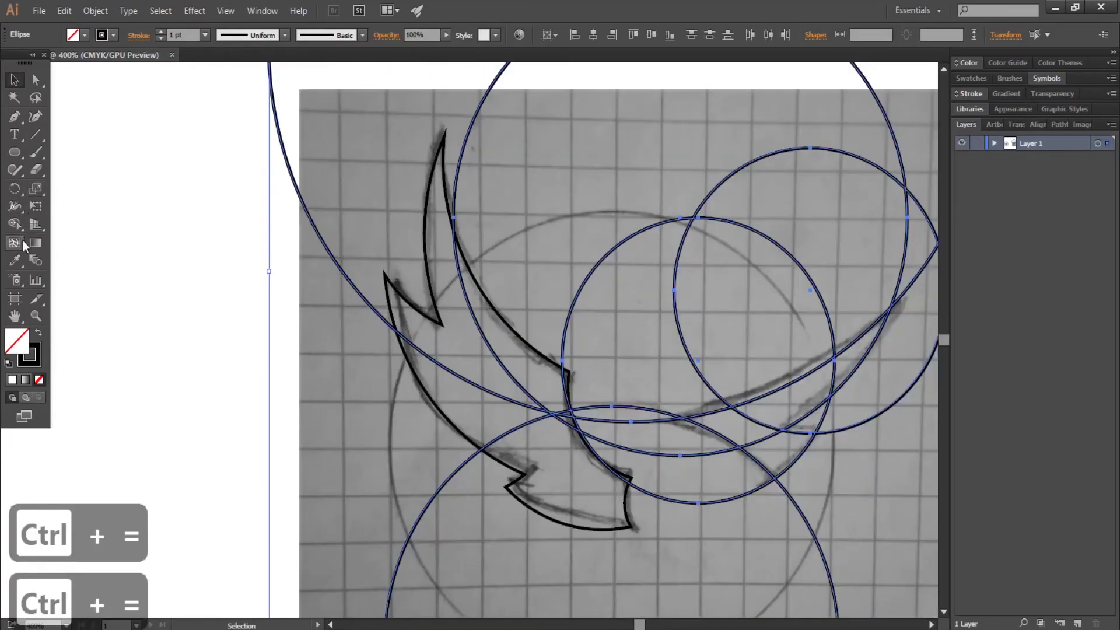
{"action": "left_click", "coordinate": [16, 226]}
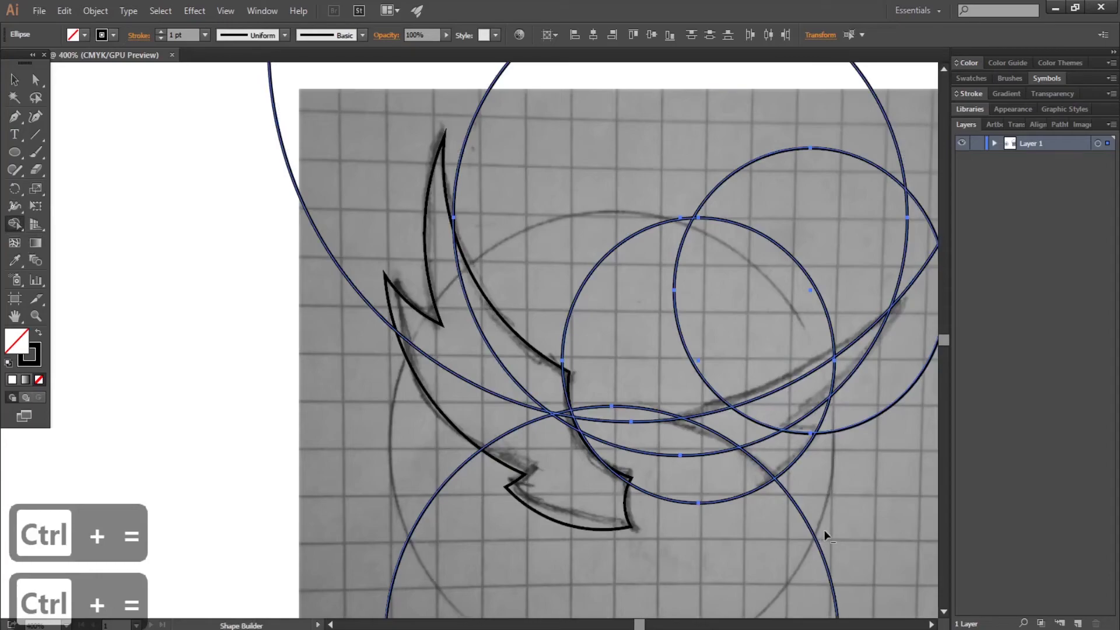
{"action": "mouse_move", "coordinate": [824, 530]}
{"action": "left_mouse_down"}
{"action": "mouse_move", "coordinate": [718, 489]}
{"action": "mouse_move", "coordinate": [636, 408]}
{"action": "mouse_move", "coordinate": [596, 235]}
{"action": "left_mouse_up"}
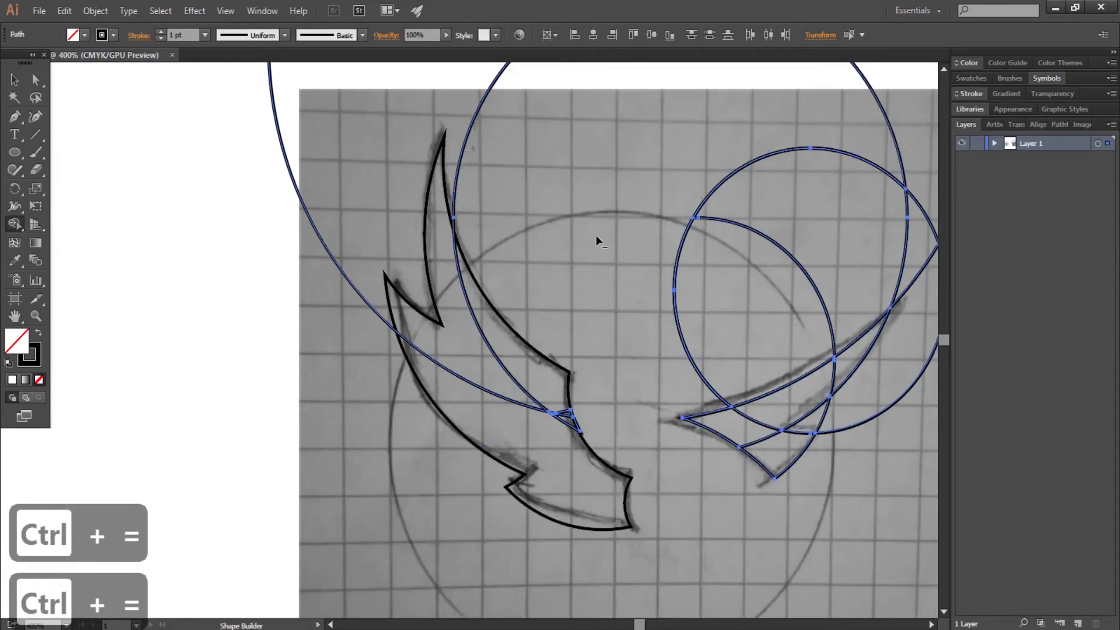
{"action": "left_click", "coordinate": [520, 157], "text": "alt"}
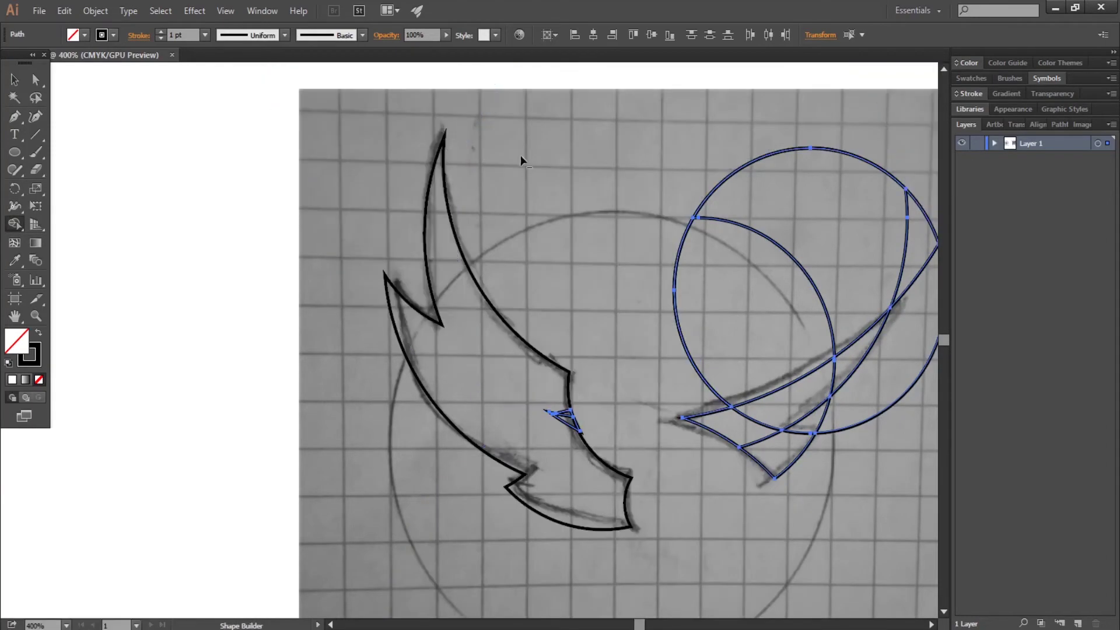
{"action": "left_click", "coordinate": [788, 305], "text": "alt"}
Step: Delete the leftover crescent and arc pieces and merge the remaining regions into the right wing
{"action": "left_click", "coordinate": [909, 265], "text": "alt"}
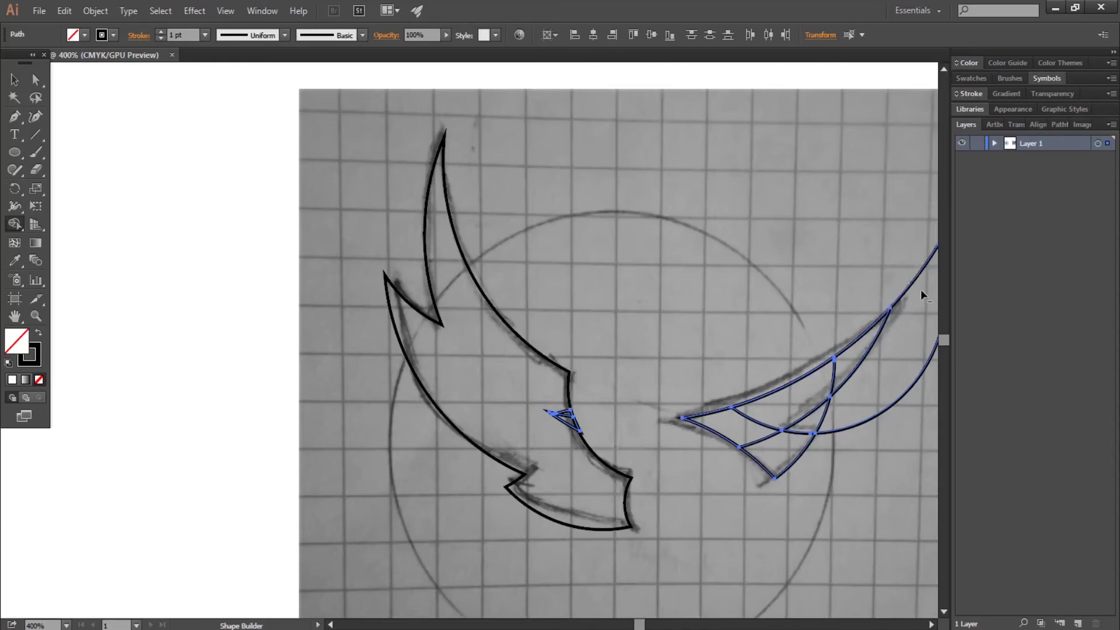
{"action": "left_click", "coordinate": [907, 374], "text": "alt"}
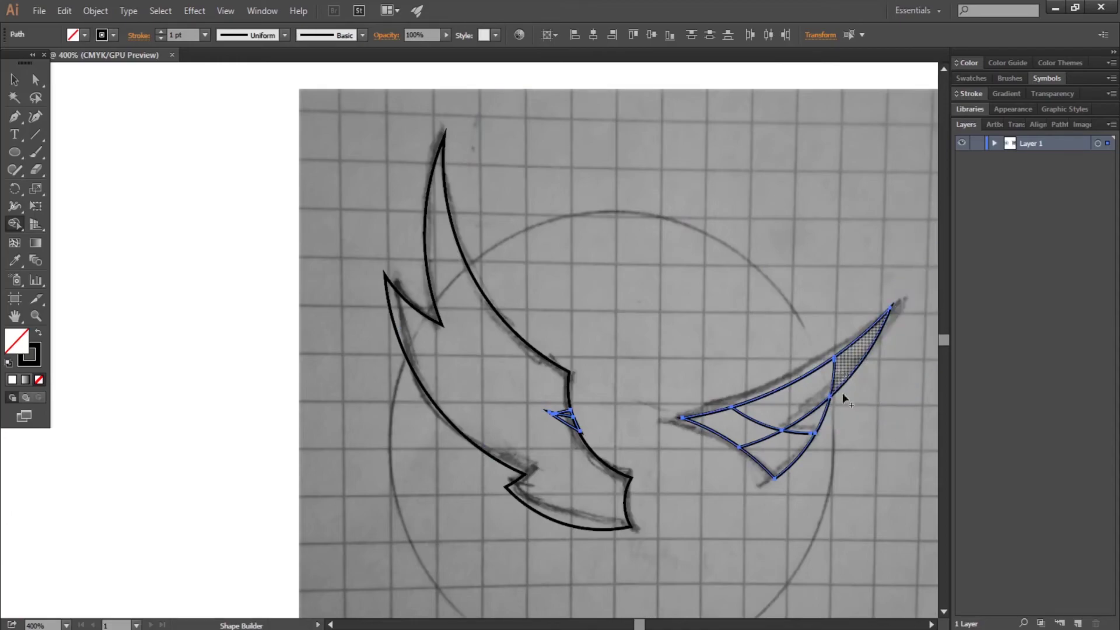
{"action": "left_click", "coordinate": [822, 411], "text": "alt"}
{"action": "mouse_move", "coordinate": [807, 390]}
{"action": "left_mouse_down"}
{"action": "mouse_move", "coordinate": [755, 423]}
{"action": "mouse_move", "coordinate": [783, 453]}
{"action": "left_mouse_up"}
{"action": "left_click", "coordinate": [783, 454]}
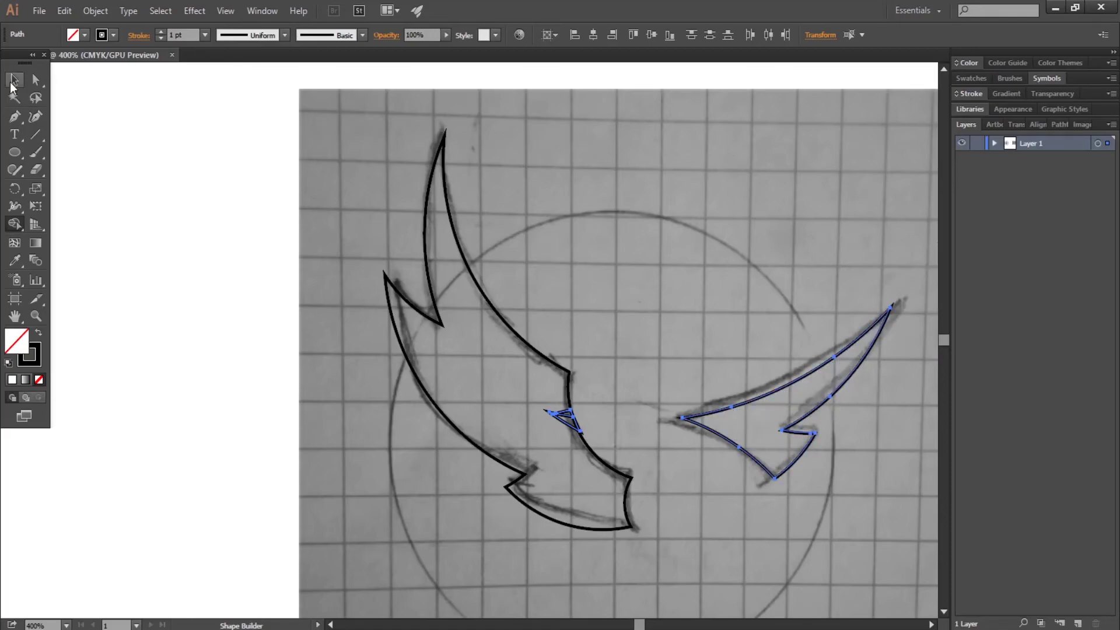
Step: Undo the last change and move the enclosing circle onto the sketch's circle
{"action": "left_click", "coordinate": [14, 80]}
{"action": "key", "text": "ctrl+minus"}
{"action": "key", "text": "ctrl+minus"}
{"action": "key", "text": "ctrl+minus"}
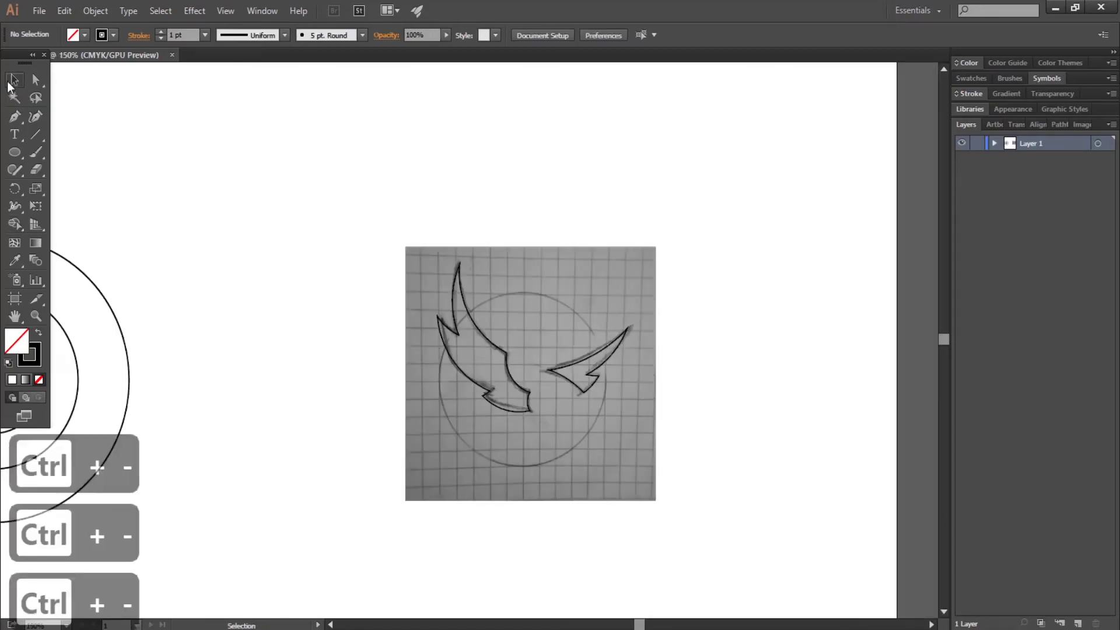
{"action": "key", "text": "ctrl+z"}
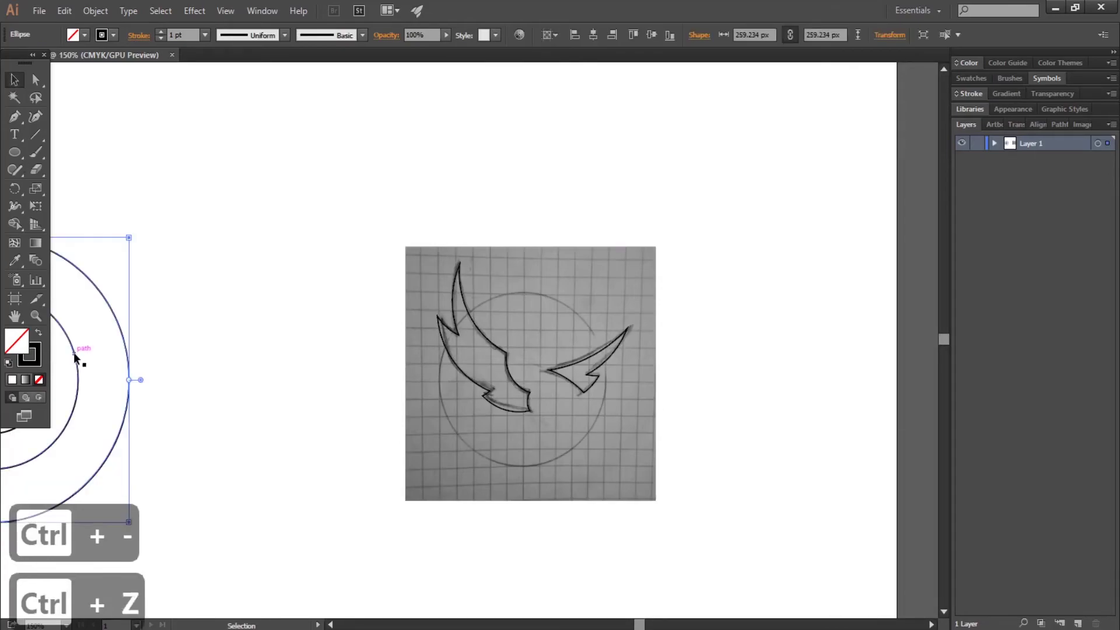
{"action": "left_click_drag", "start_coordinate": [74, 353], "coordinate": [604, 366]}
{"action": "left_click", "coordinate": [717, 325]}
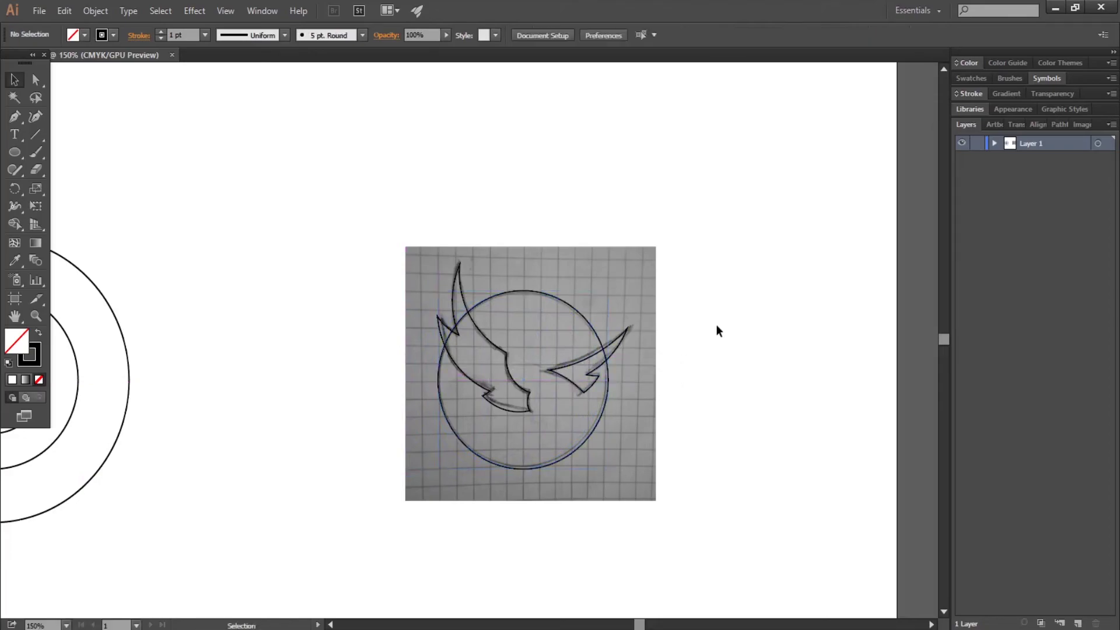
Step: Delete the placed pencil sketch image
{"action": "key", "text": "ctrl+equal"}
{"action": "key", "text": "ctrl+equal"}
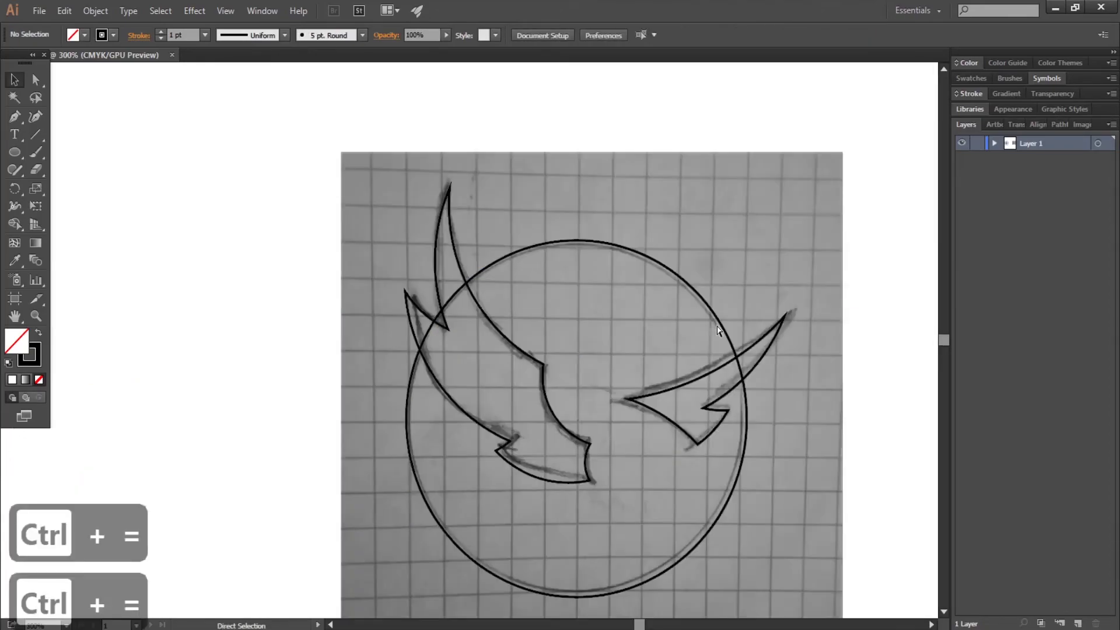
{"action": "left_click", "coordinate": [351, 183]}
{"action": "key", "text": "Delete"}
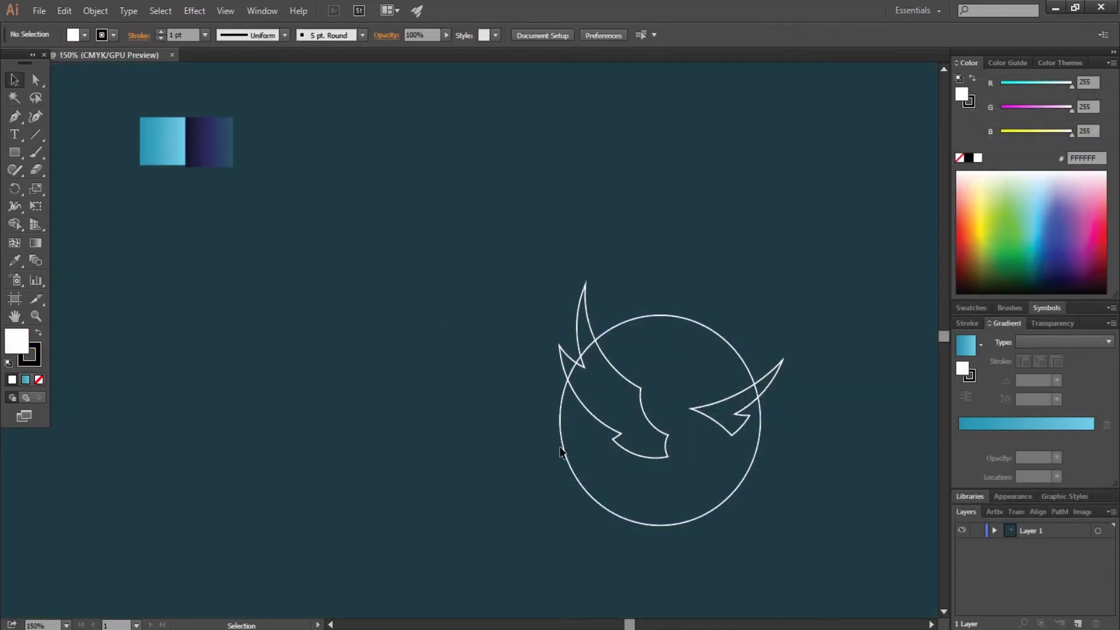
Step: Eyedrop the light-blue gradient swatch onto the circle
{"action": "left_click", "coordinate": [561, 449]}
{"action": "left_click", "coordinate": [16, 262]}
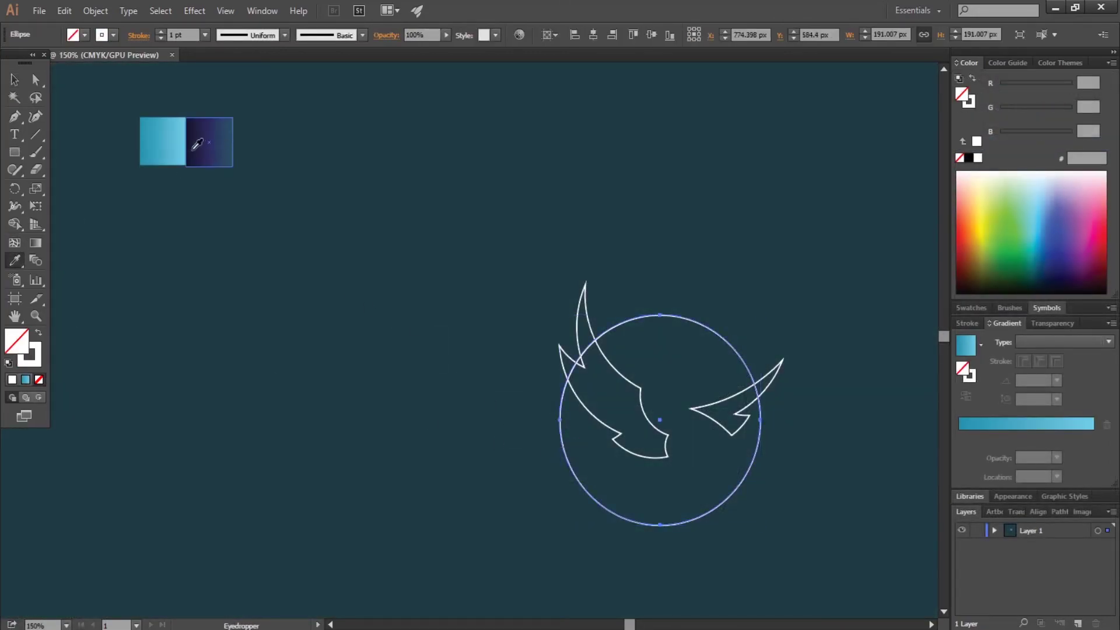
{"action": "left_click", "coordinate": [14, 80]}
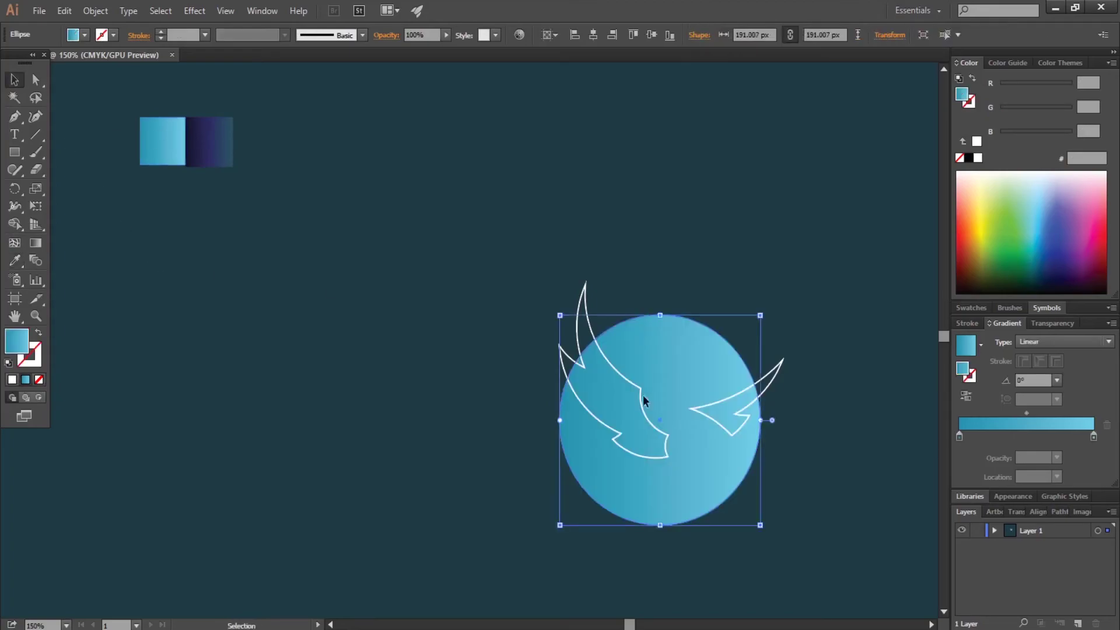
{"action": "left_click", "coordinate": [606, 279]}
Step: Give both wings the dark-navy gradient from the sample swatch
{"action": "left_click", "coordinate": [588, 301]}
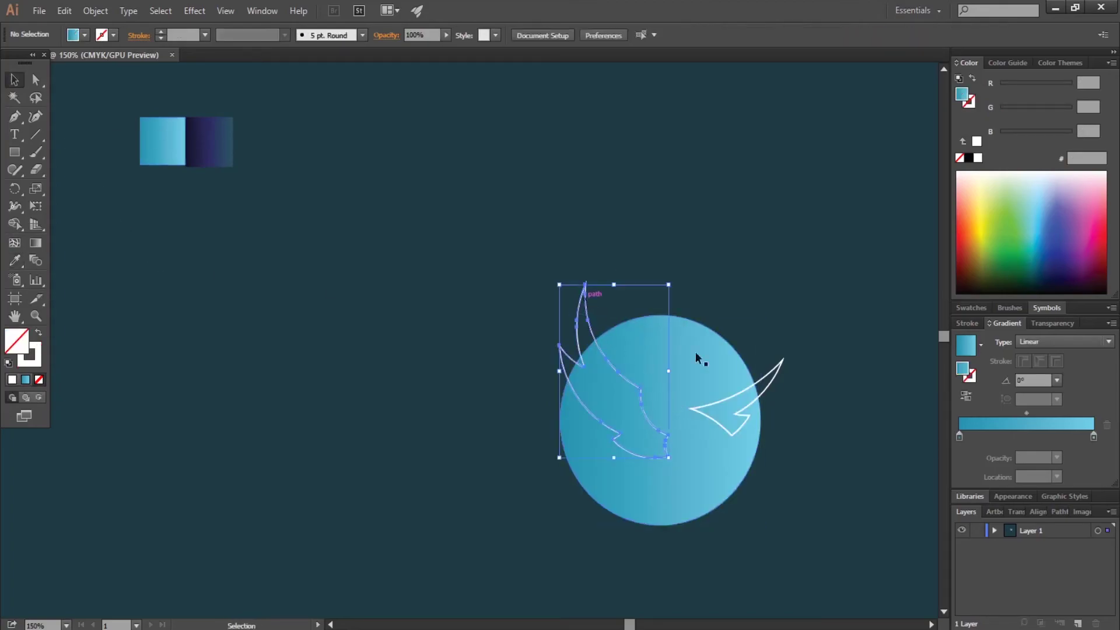
{"action": "left_click", "coordinate": [770, 382], "text": "shift"}
{"action": "left_click", "coordinate": [7, 260]}
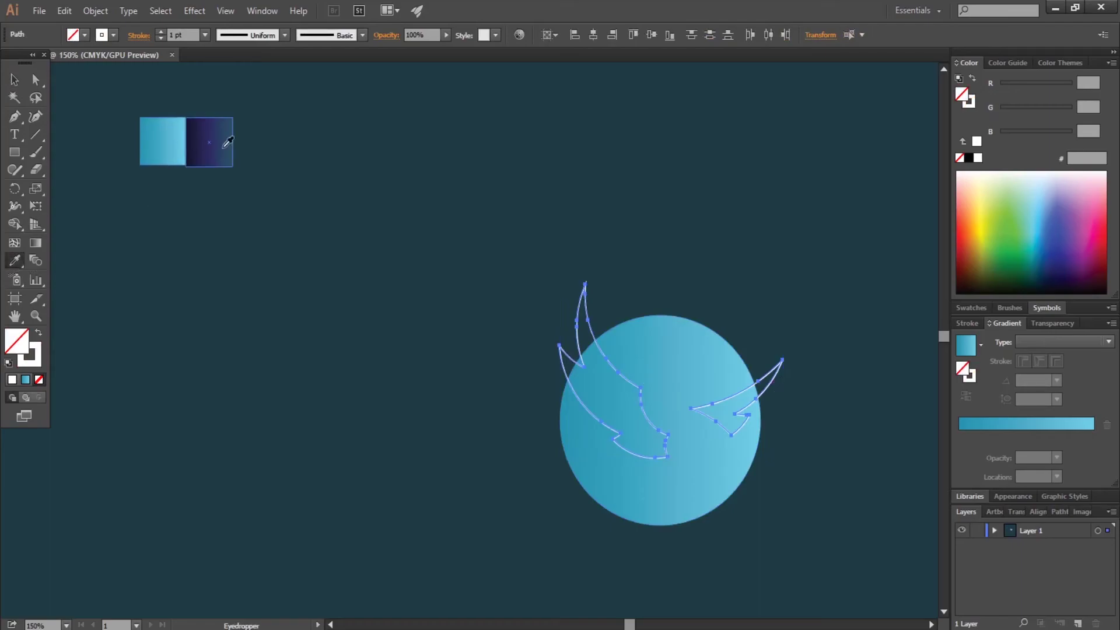
{"action": "left_click", "coordinate": [213, 142]}
{"action": "left_click", "coordinate": [14, 80]}
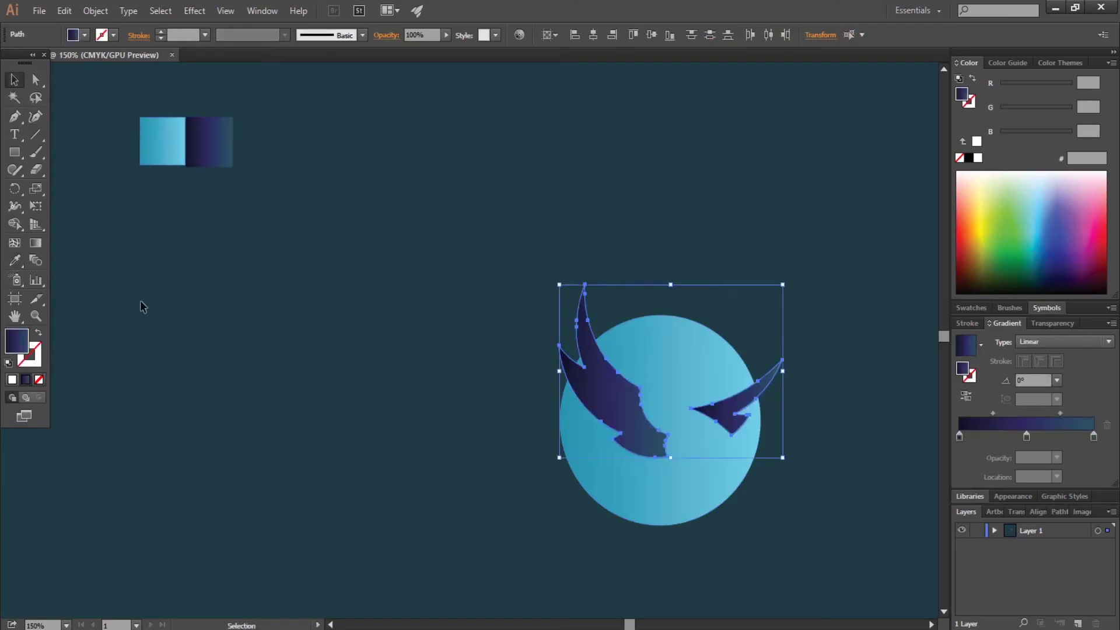
{"action": "left_click", "coordinate": [140, 300]}
{"action": "key", "text": "ctrl+plus"}
Step: Pen-draw a crescent along the left wing's inner edge and trim away the part outside the wing
{"action": "key", "text": "p"}
{"action": "left_click", "coordinate": [360, 89]}
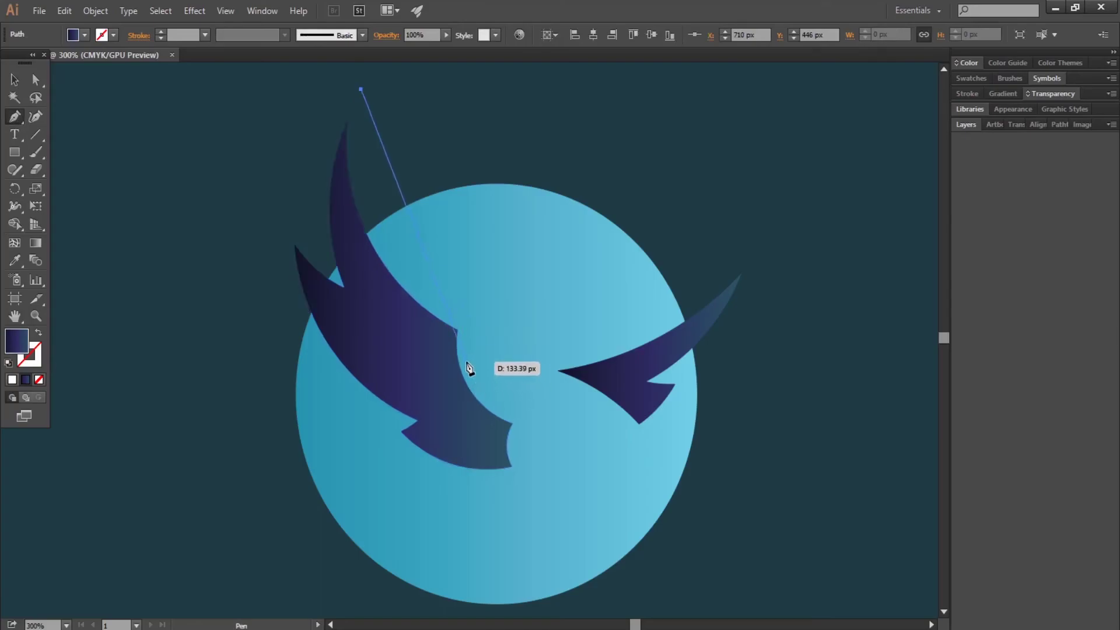
{"action": "left_click_drag", "start_coordinate": [465, 362], "coordinate": [663, 474]}
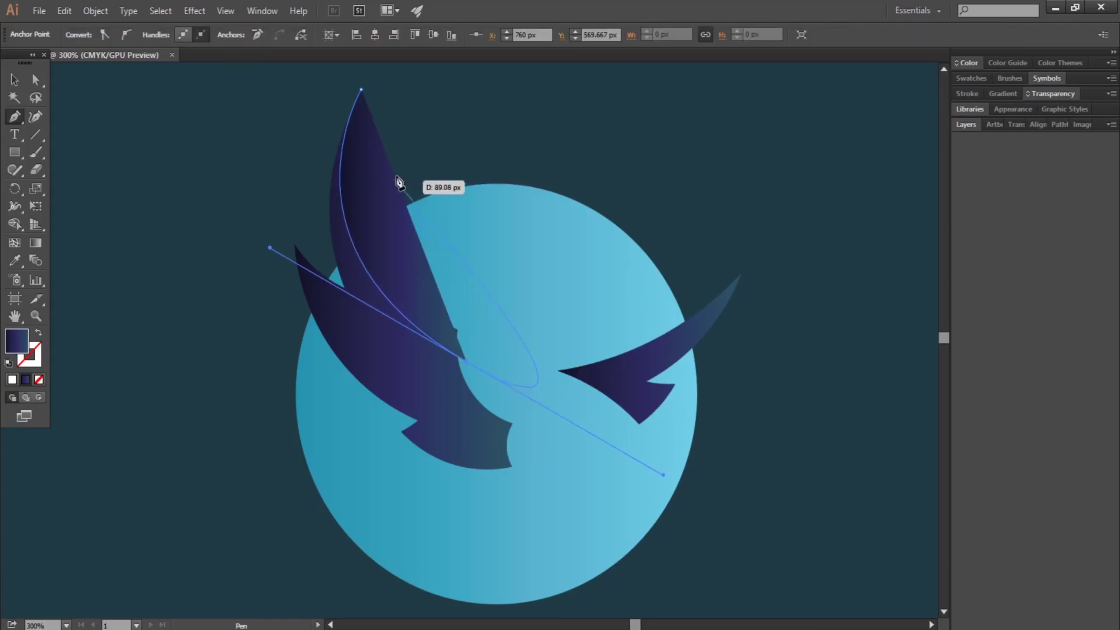
{"action": "left_click", "coordinate": [360, 89]}
{"action": "key", "text": "v"}
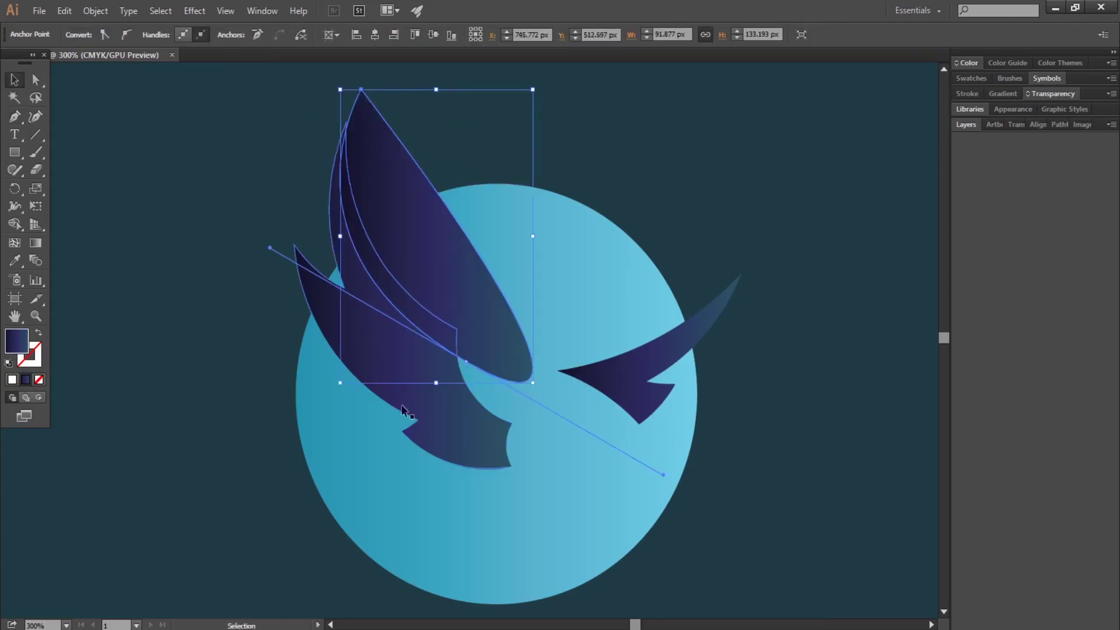
{"action": "left_click", "coordinate": [431, 416], "text": "shift"}
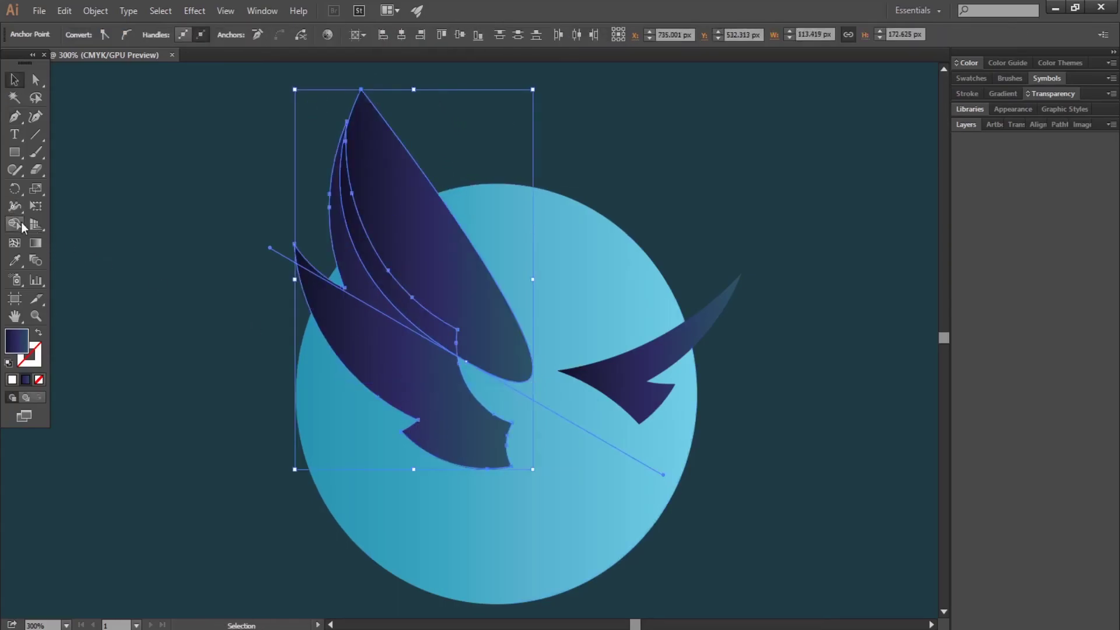
{"action": "left_click", "coordinate": [14, 224]}
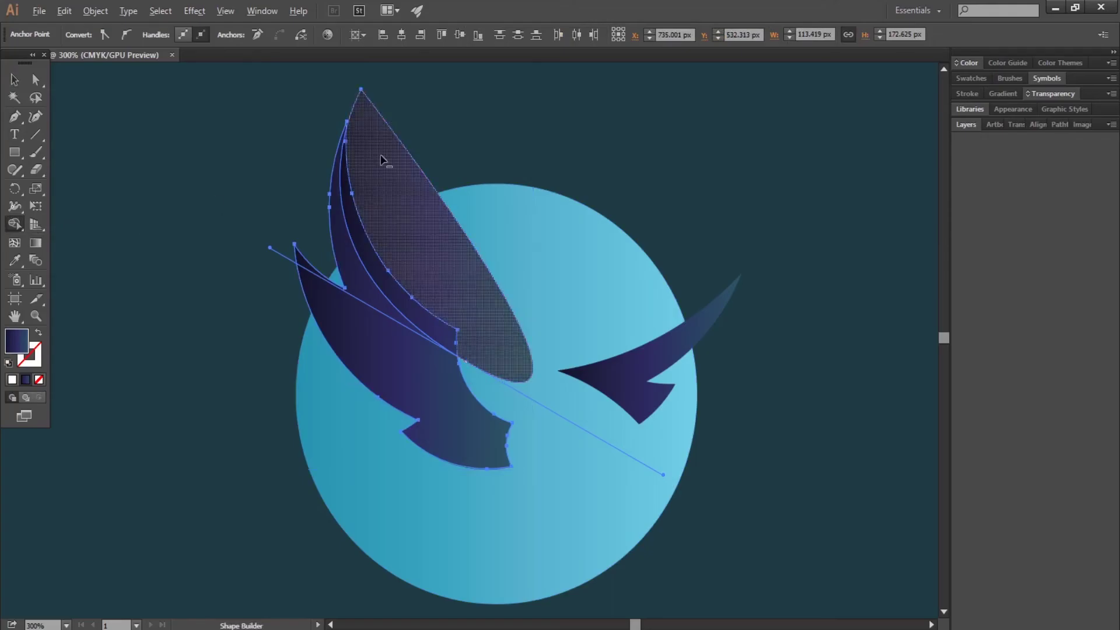
{"action": "left_click", "coordinate": [382, 161], "text": "alt"}
{"action": "left_click", "coordinate": [14, 80]}
{"action": "left_click", "coordinate": [167, 219]}
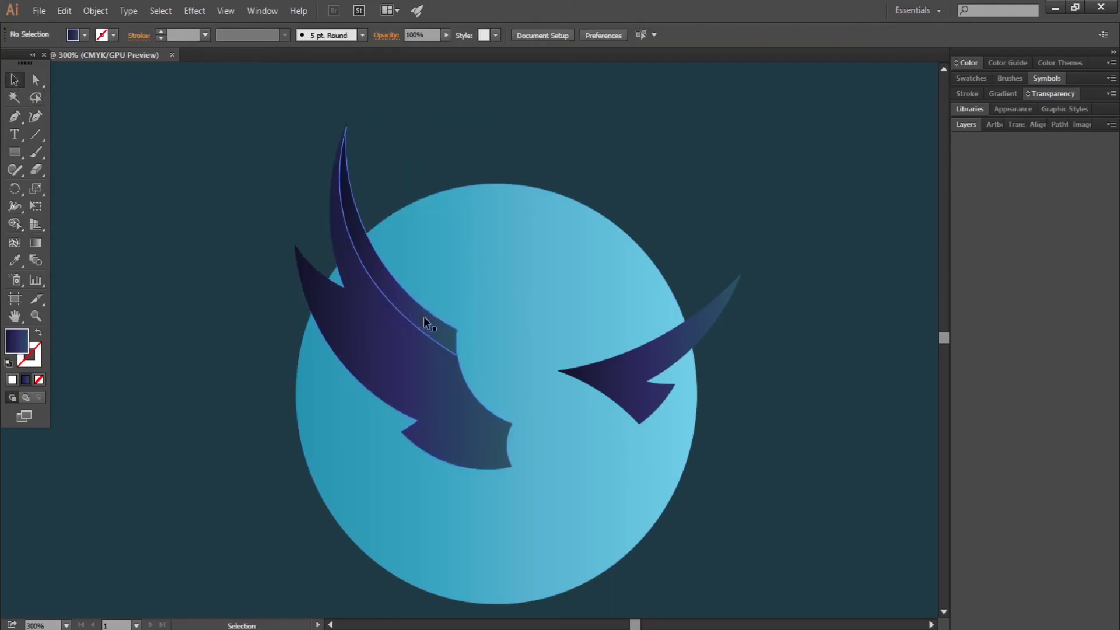
Step: Set the crescent highlight's Transparency blend mode to Hard Light
{"action": "left_click", "coordinate": [423, 322]}
{"action": "left_click", "coordinate": [1049, 93]}
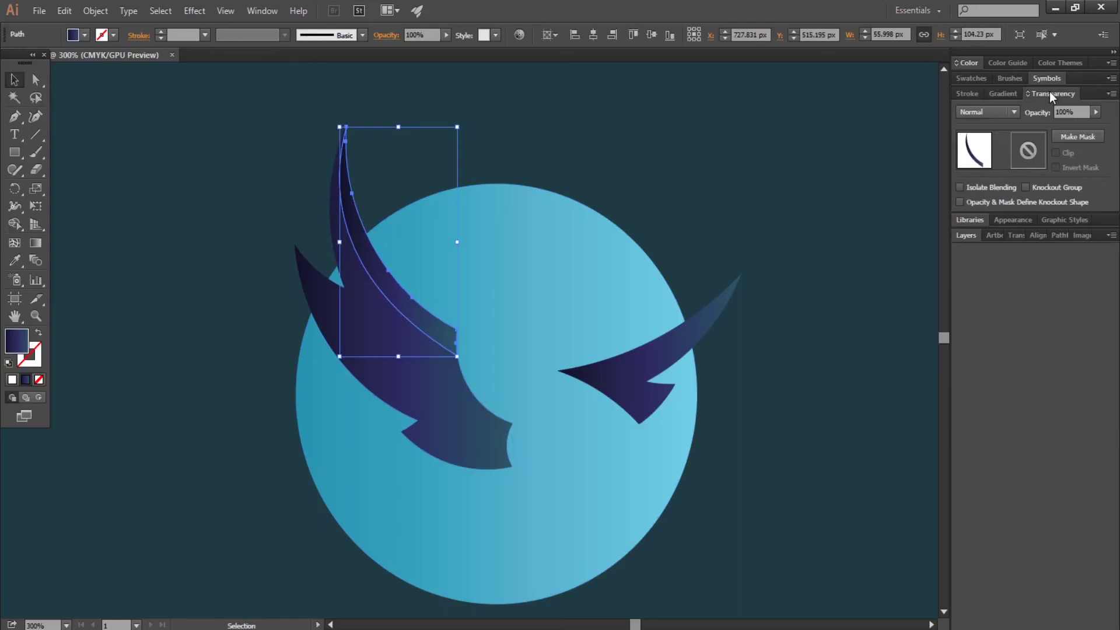
{"action": "left_click", "coordinate": [1008, 113]}
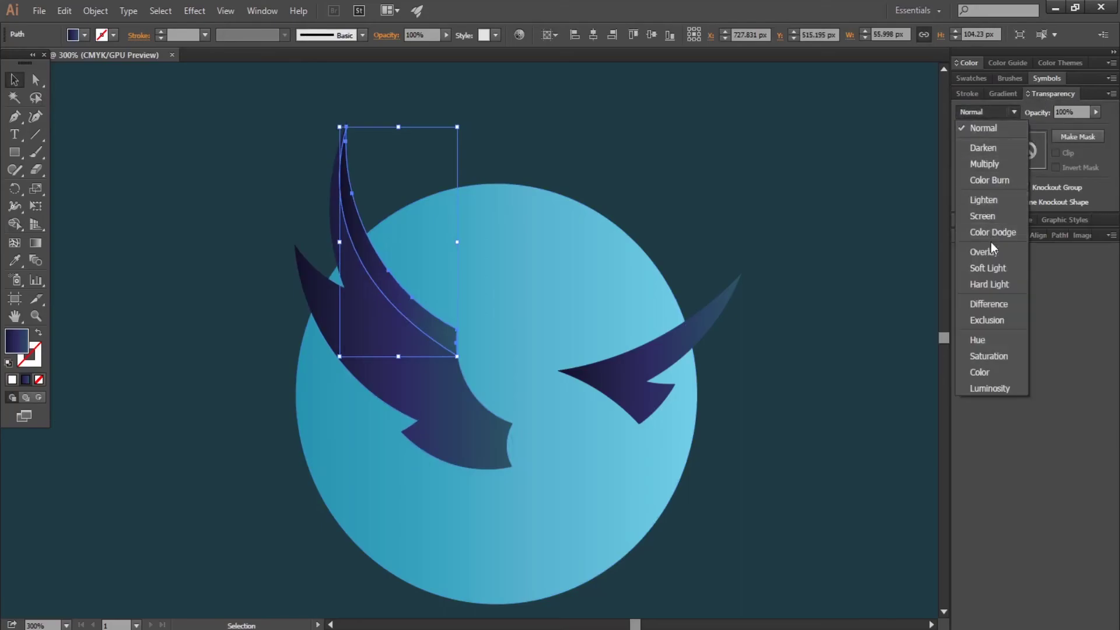
{"action": "left_click", "coordinate": [991, 284]}
{"action": "left_click", "coordinate": [705, 152]}
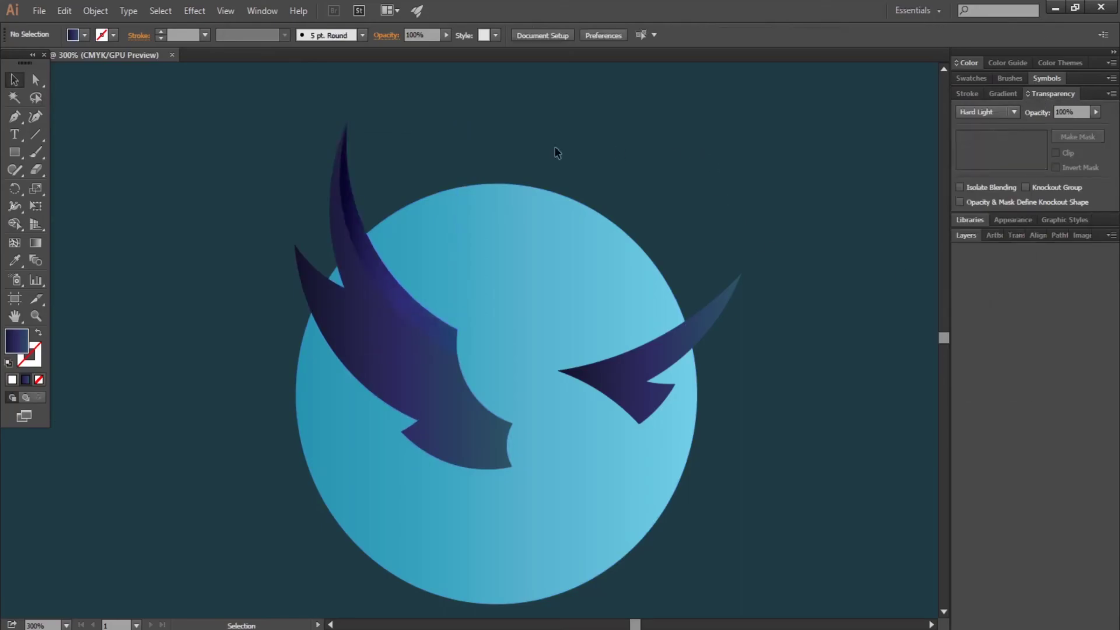
{"action": "left_click", "coordinate": [16, 116]}
{"action": "left_click", "coordinate": [17, 116]}
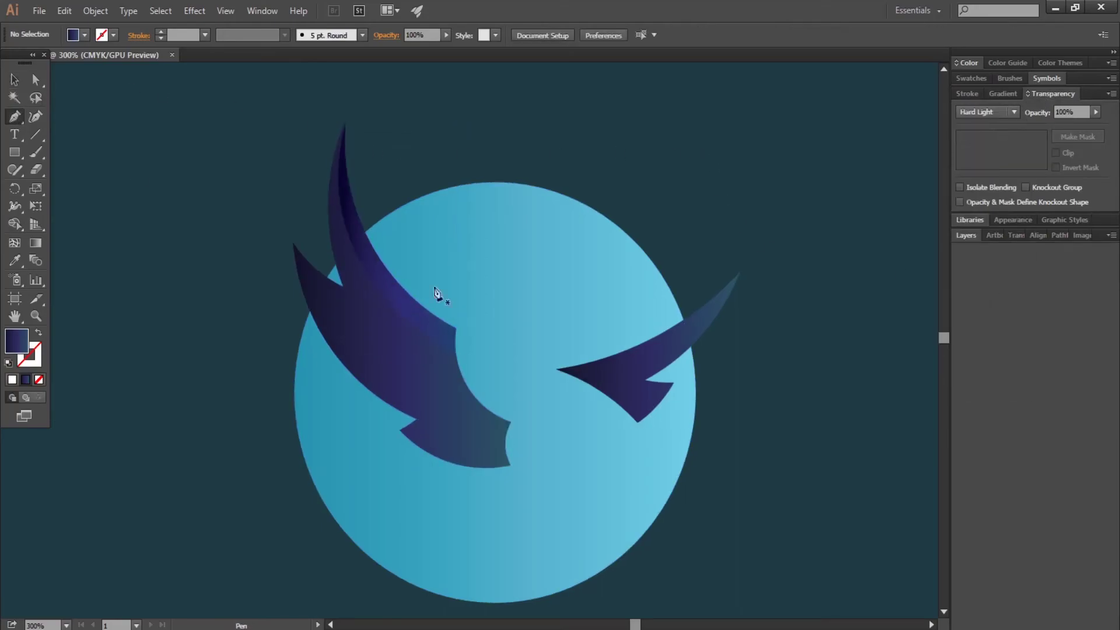
Step: Pen-draw a curved shape over the right wing and trim off the piece hanging below it
{"action": "left_click", "coordinate": [526, 367]}
{"action": "left_click_drag", "start_coordinate": [664, 427], "coordinate": [722, 495]}
{"action": "mouse_move", "coordinate": [526, 366]}
{"action": "left_mouse_down"}
{"action": "mouse_move", "coordinate": [532, 387]}
{"action": "mouse_move", "coordinate": [527, 373]}
{"action": "left_mouse_up"}
{"action": "key", "text": "v"}
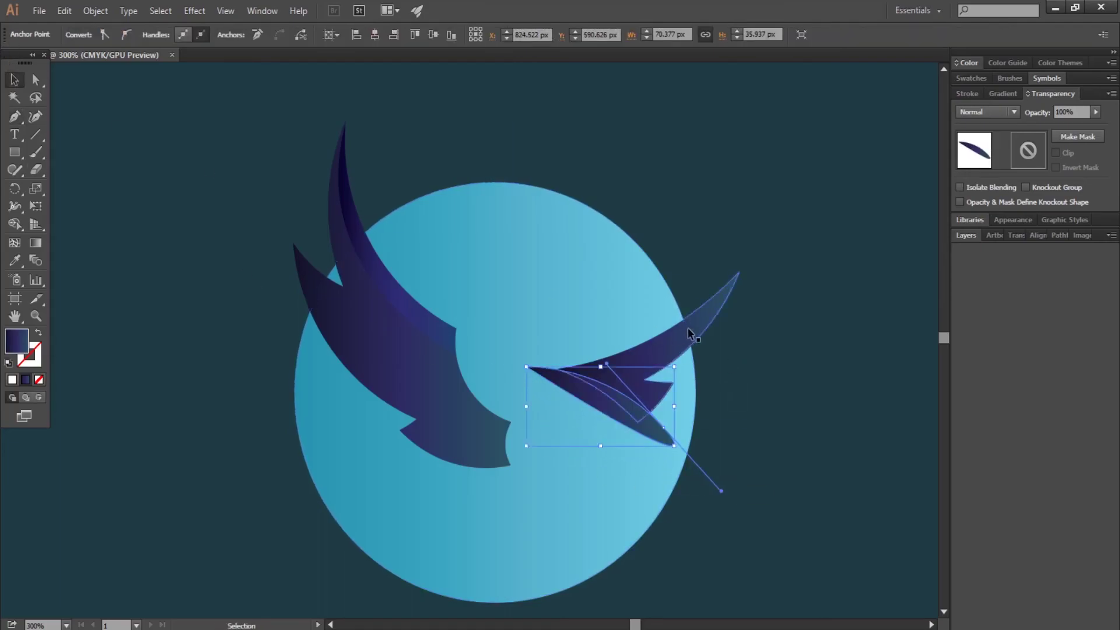
{"action": "left_click", "coordinate": [688, 328], "text": "shift"}
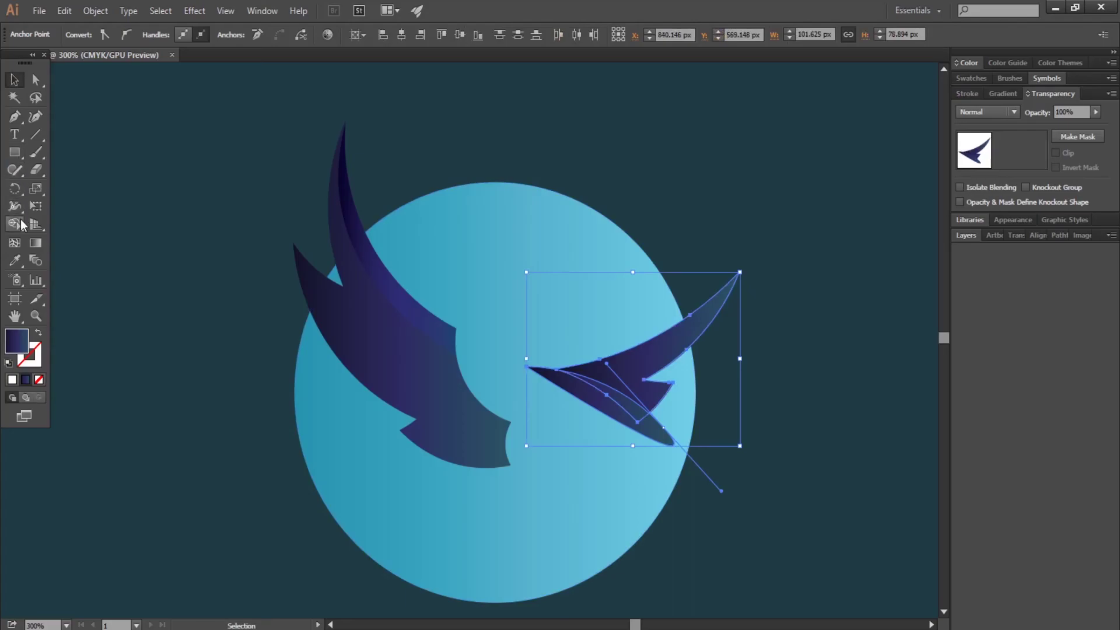
{"action": "left_click", "coordinate": [14, 224]}
{"action": "left_click", "coordinate": [618, 413], "text": "alt"}
{"action": "key", "text": "v"}
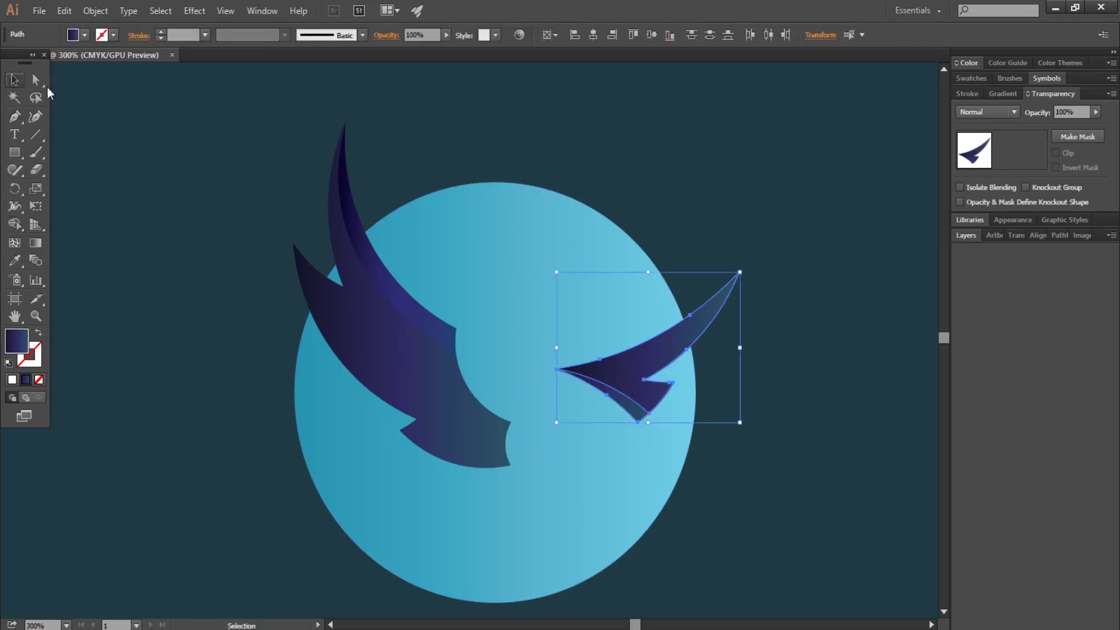
{"action": "left_click", "coordinate": [821, 390]}
Step: Set the right wing's sliver blend mode to Soft Light
{"action": "left_click", "coordinate": [629, 416]}
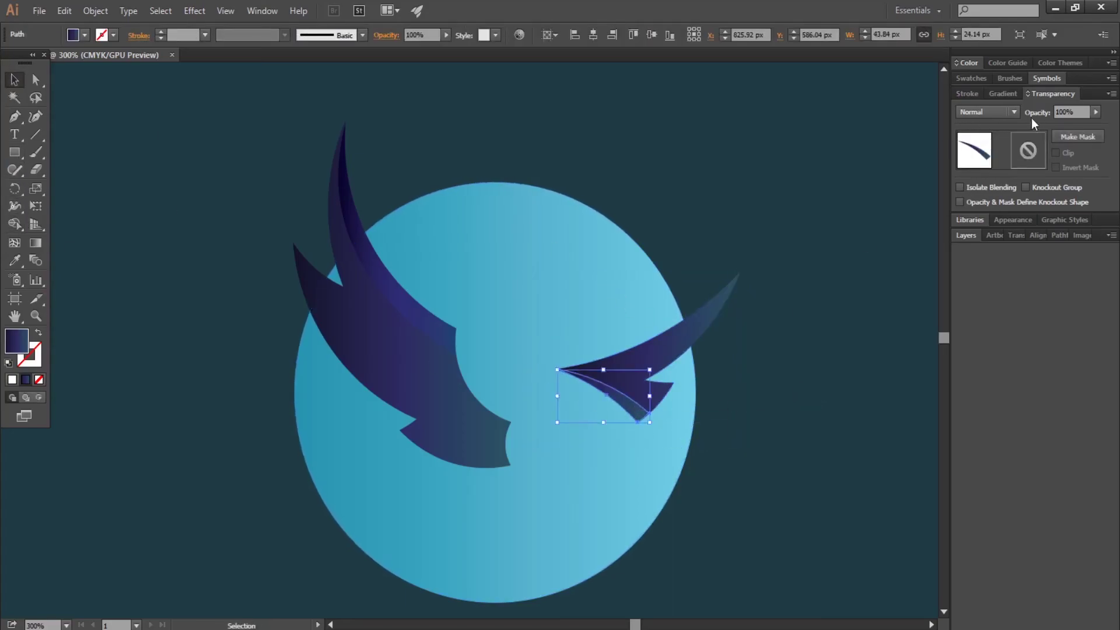
{"action": "left_click", "coordinate": [1015, 113]}
{"action": "left_click", "coordinate": [1001, 266]}
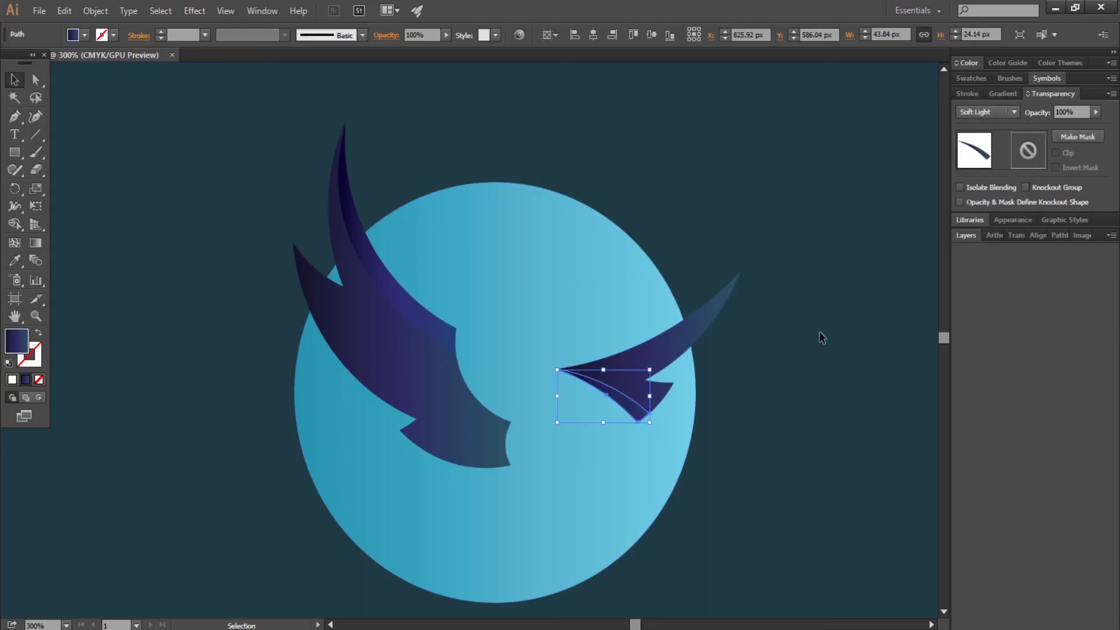
{"action": "left_click", "coordinate": [822, 337]}
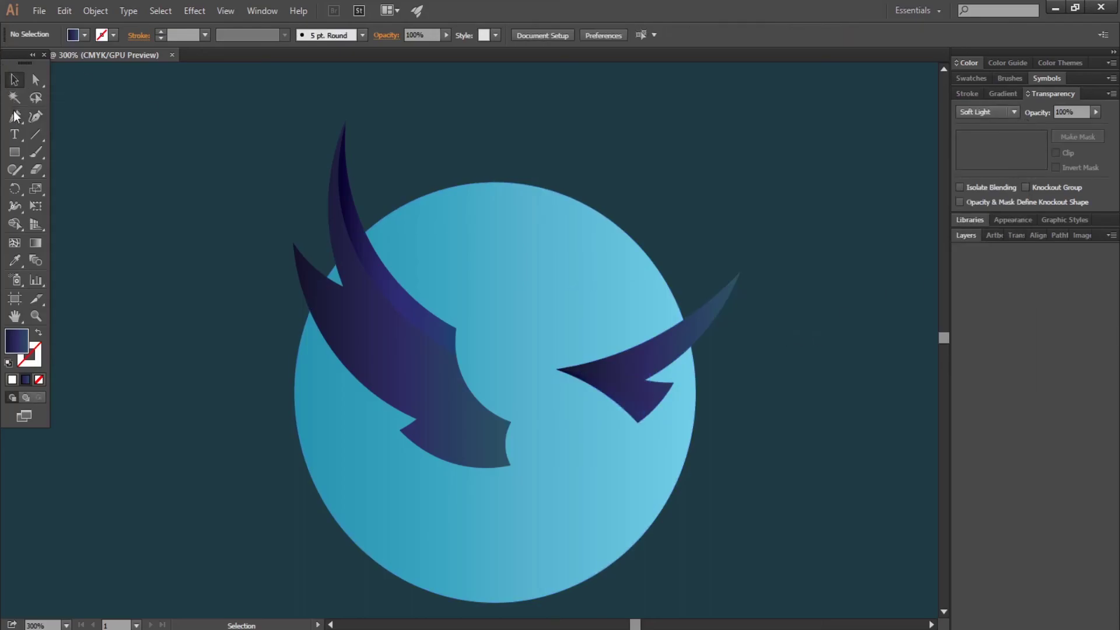
Step: Pen-draw a sliver at the left wing's bottom tip and trim the parts outside the wing
{"action": "key", "text": "p"}
{"action": "left_click", "coordinate": [526, 403]}
{"action": "left_click_drag", "start_coordinate": [498, 467], "coordinate": [503, 533]}
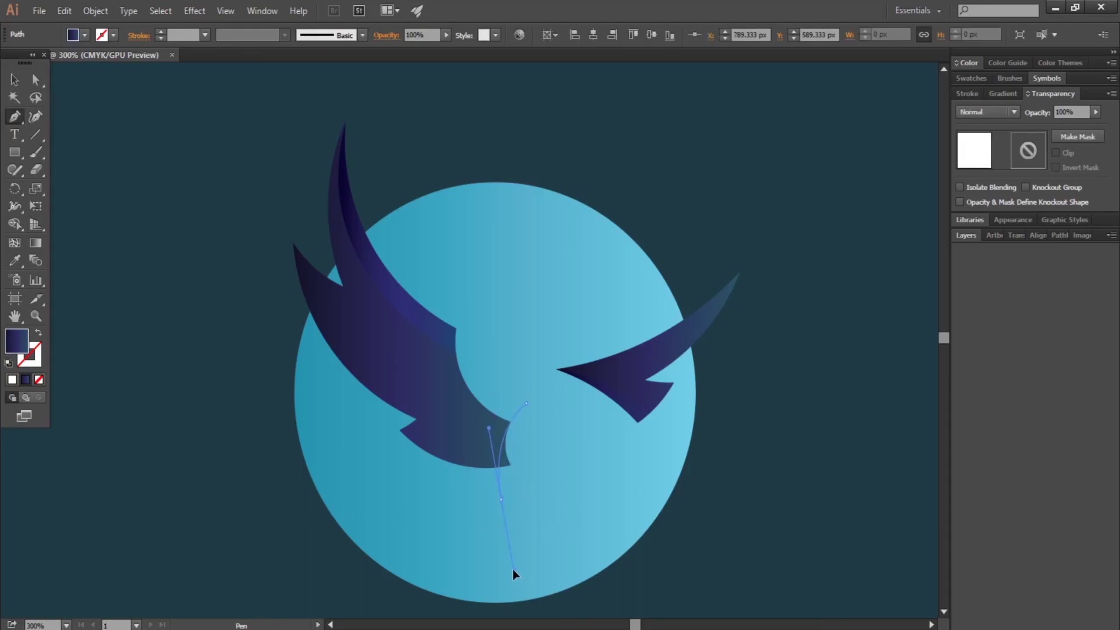
{"action": "mouse_move", "coordinate": [526, 403]}
{"action": "left_mouse_down"}
{"action": "mouse_move", "coordinate": [533, 420]}
{"action": "mouse_move", "coordinate": [527, 409]}
{"action": "left_mouse_up"}
{"action": "key", "text": "v"}
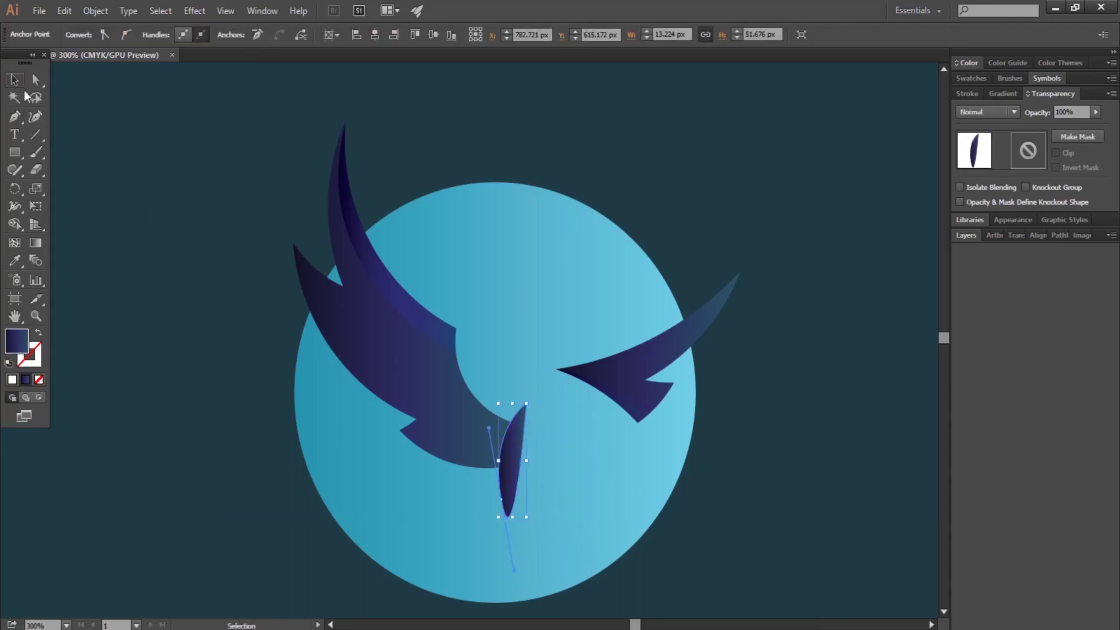
{"action": "left_click", "coordinate": [453, 429], "text": "shift"}
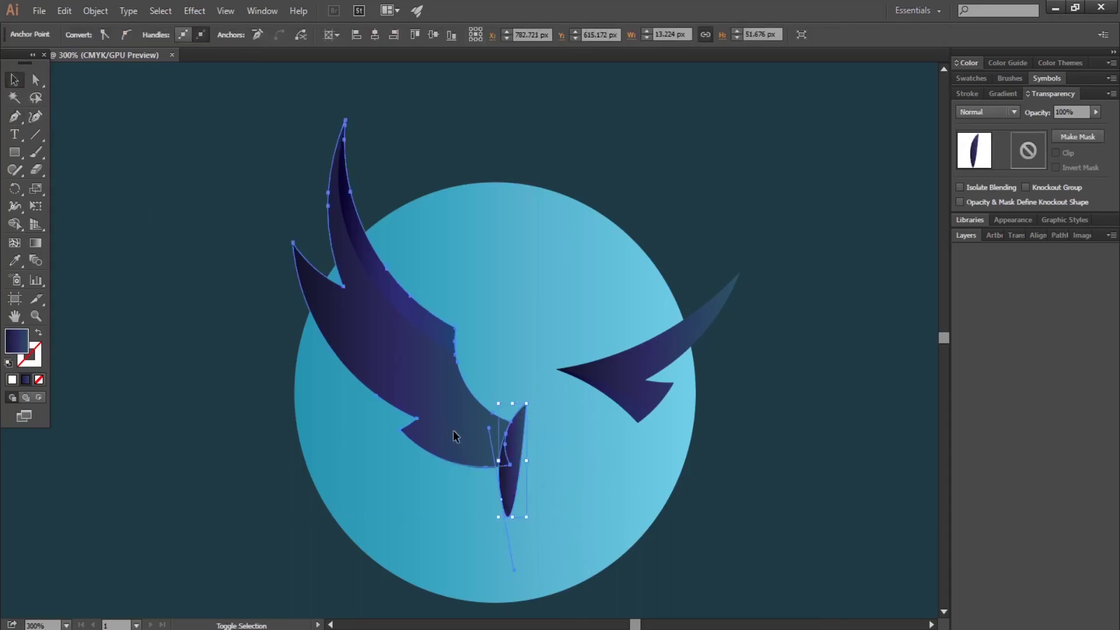
{"action": "left_click", "coordinate": [15, 224]}
{"action": "left_click", "coordinate": [514, 493], "text": "alt"}
{"action": "left_click", "coordinate": [519, 420], "text": "alt"}
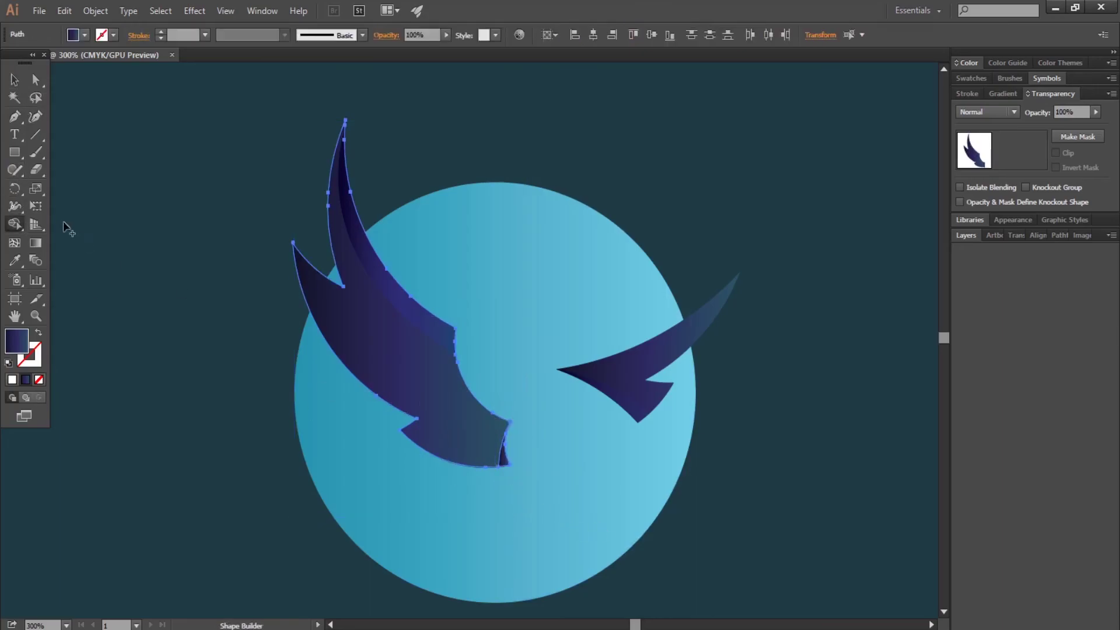
{"action": "left_click", "coordinate": [15, 80]}
{"action": "left_click", "coordinate": [120, 268]}
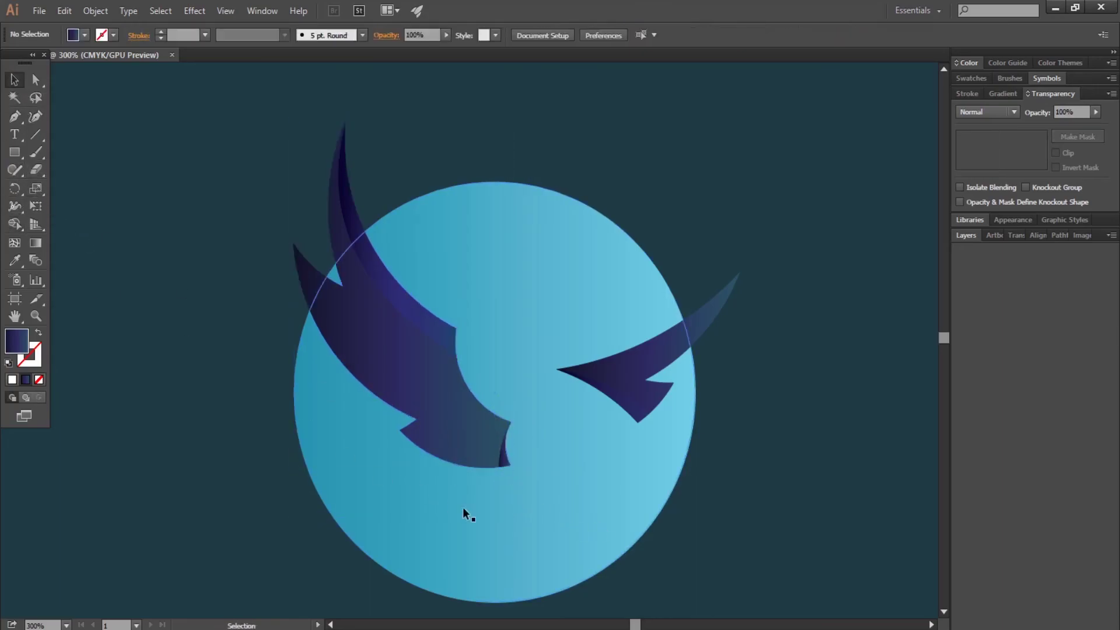
Step: Set the wing-tip sliver's blend mode to Soft Light
{"action": "left_click", "coordinate": [505, 461]}
{"action": "left_click", "coordinate": [1000, 111]}
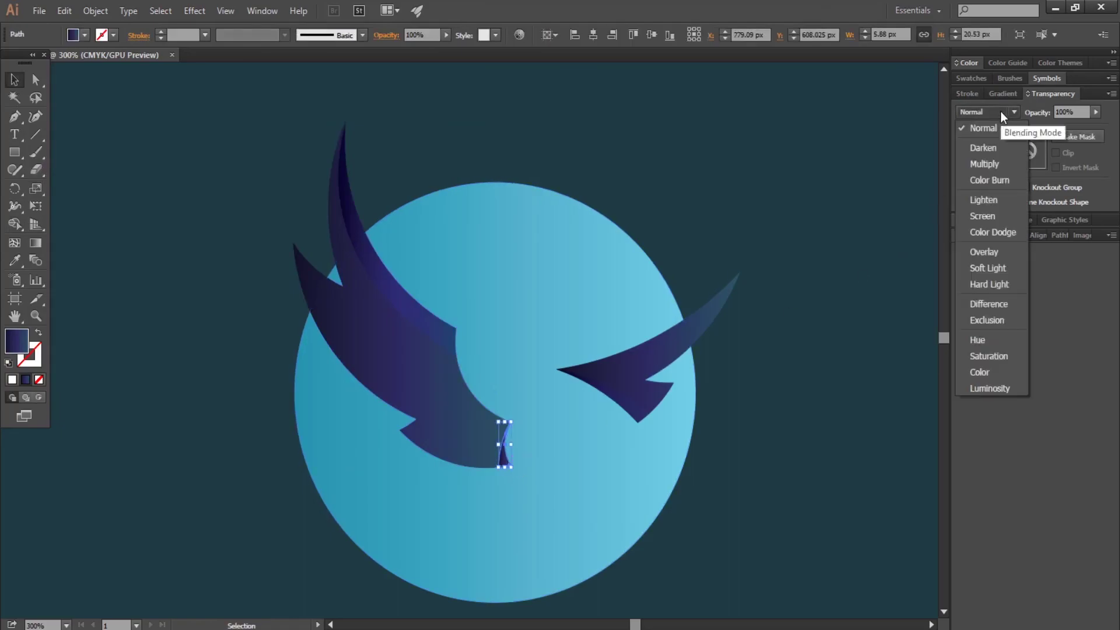
{"action": "left_click", "coordinate": [997, 267]}
{"action": "left_click", "coordinate": [825, 389]}
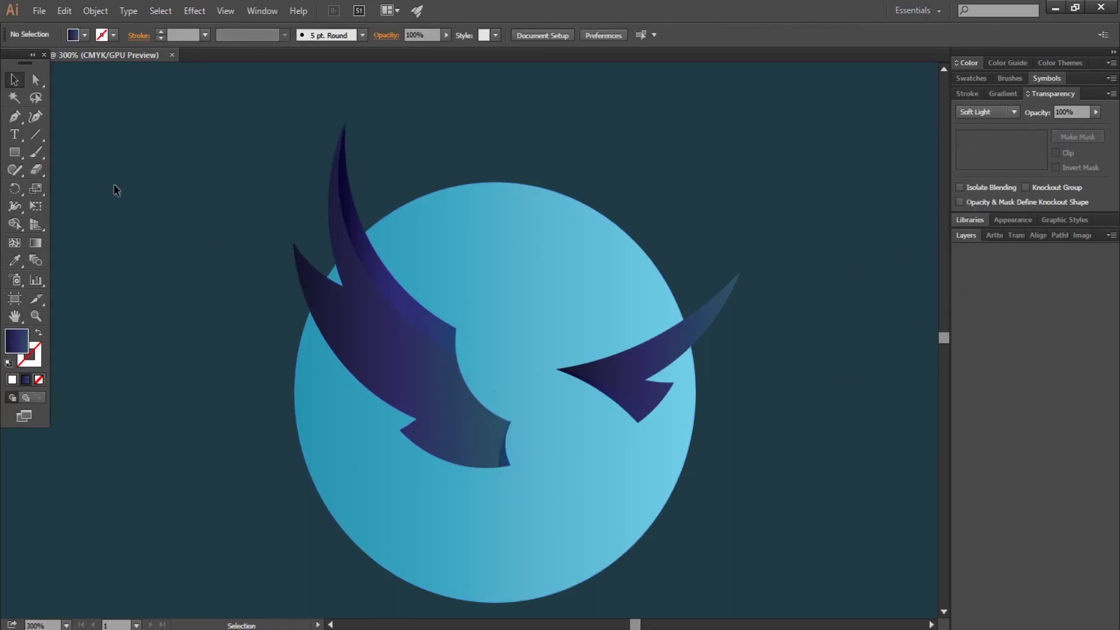